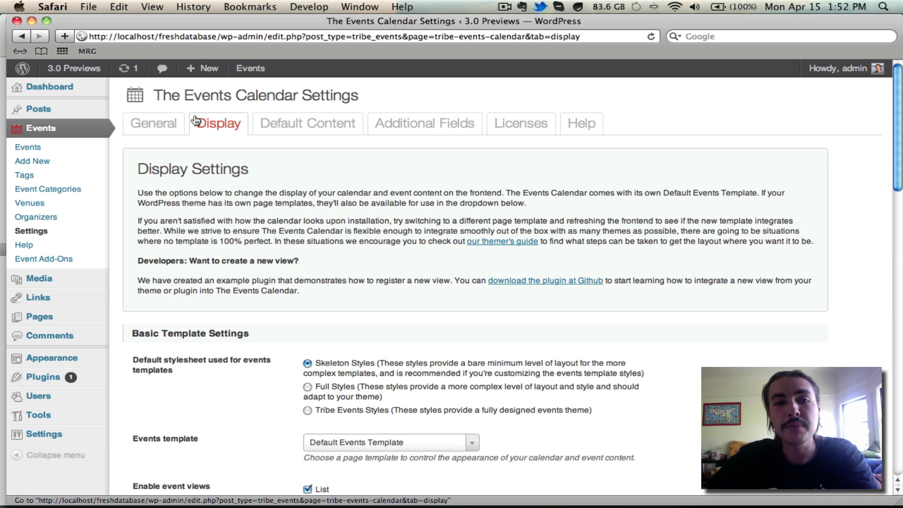
{"action": "scroll", "coordinate": [195, 119], "scroll_direction": "down", "scroll_amount": 3}
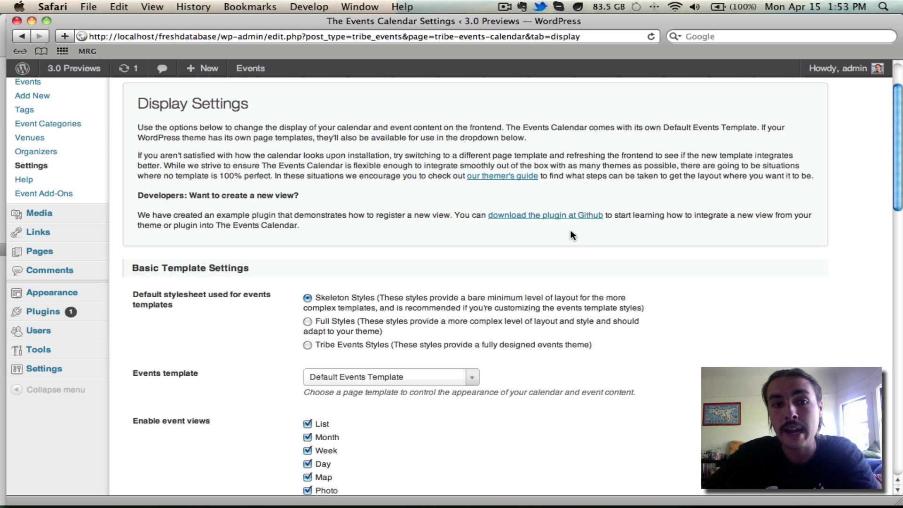
{"action": "scroll", "coordinate": [630, 204], "scroll_direction": "down", "scroll_amount": 5}
Step: Keep Skeleton Styles as the stylesheet, save Display settings, and open View Calendar in a background tab
{"action": "scroll", "coordinate": [630, 203], "scroll_direction": "down", "scroll_amount": 1}
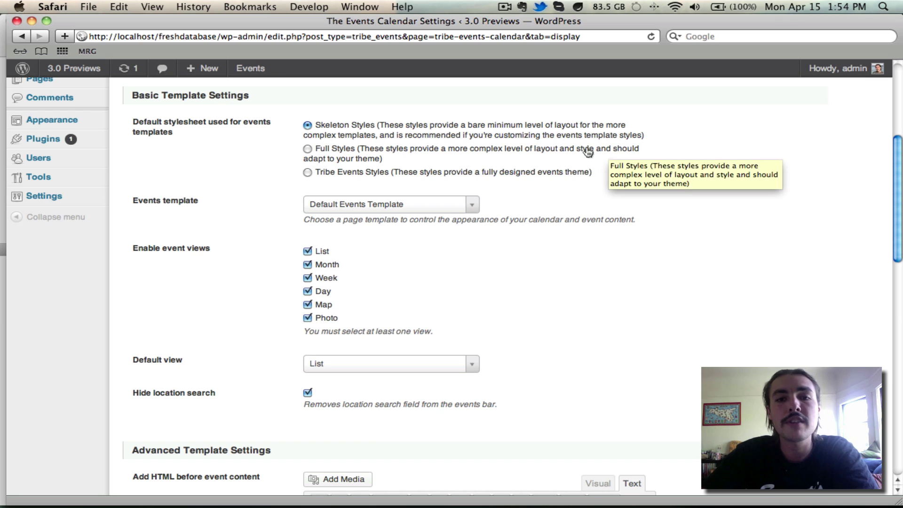
{"action": "left_click", "coordinate": [500, 150]}
{"action": "left_click", "coordinate": [383, 126]}
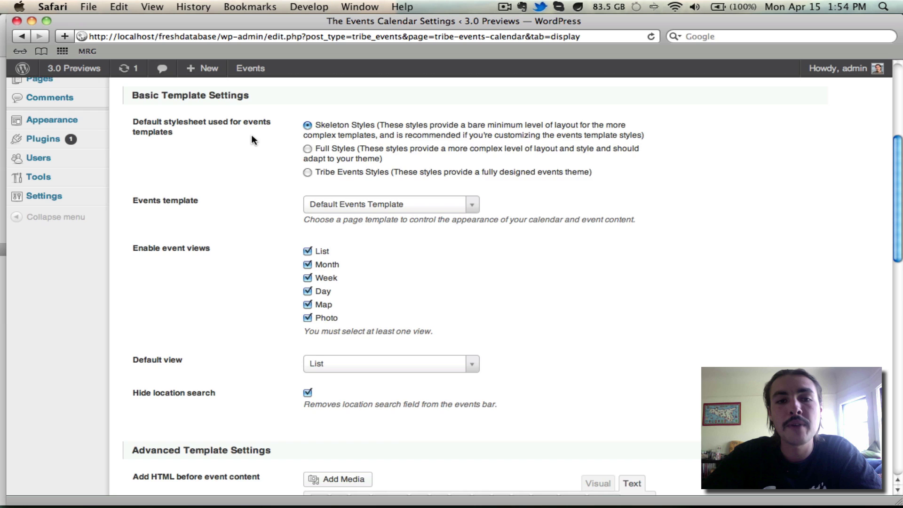
{"action": "scroll", "coordinate": [251, 136], "scroll_direction": "down", "scroll_amount": 10}
{"action": "left_click", "coordinate": [162, 446]}
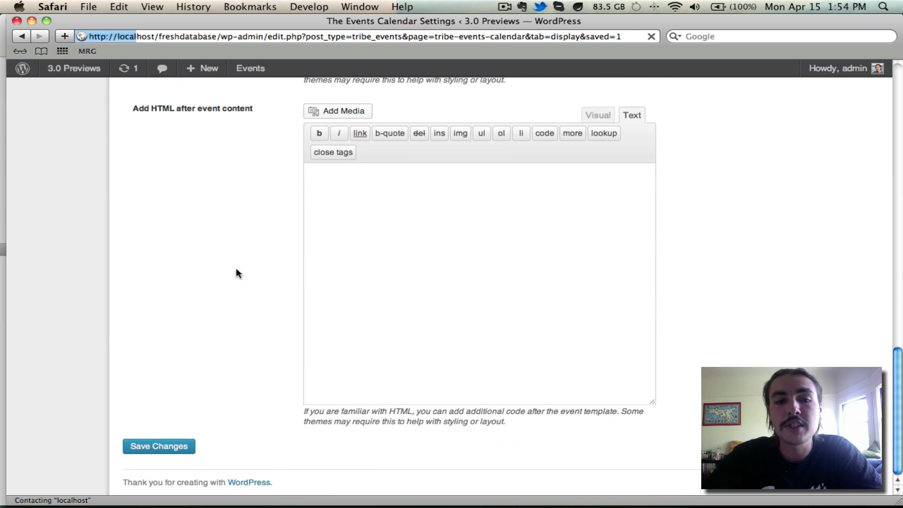
{"action": "mouse_move", "coordinate": [253, 67]}
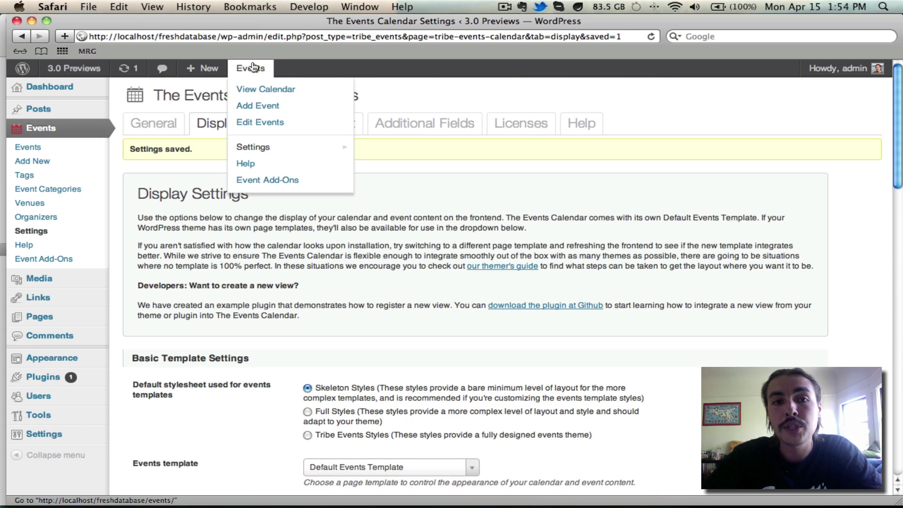
{"action": "left_click", "coordinate": [262, 89], "text": "super"}
Step: Switch to the Upcoming Events tab and check the View As options, keeping List
{"action": "left_click", "coordinate": [289, 65]}
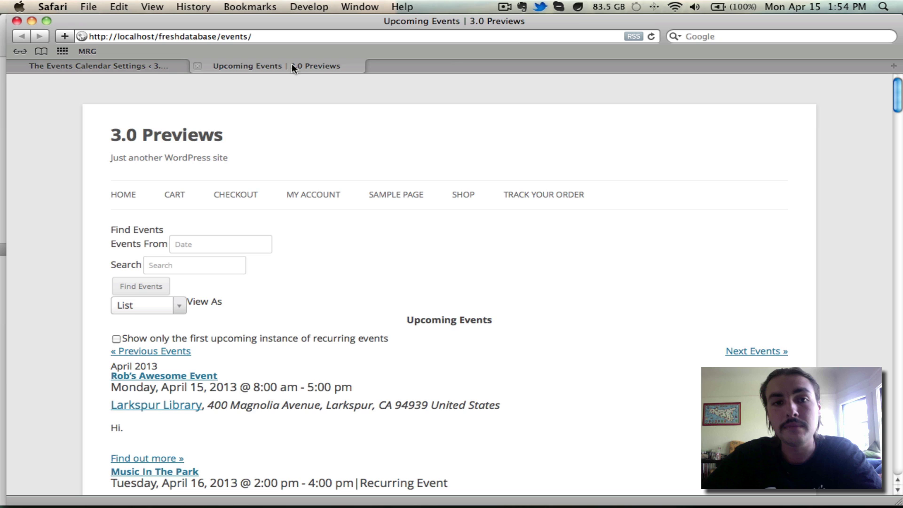
{"action": "scroll", "coordinate": [523, 127], "scroll_direction": "down", "scroll_amount": 2}
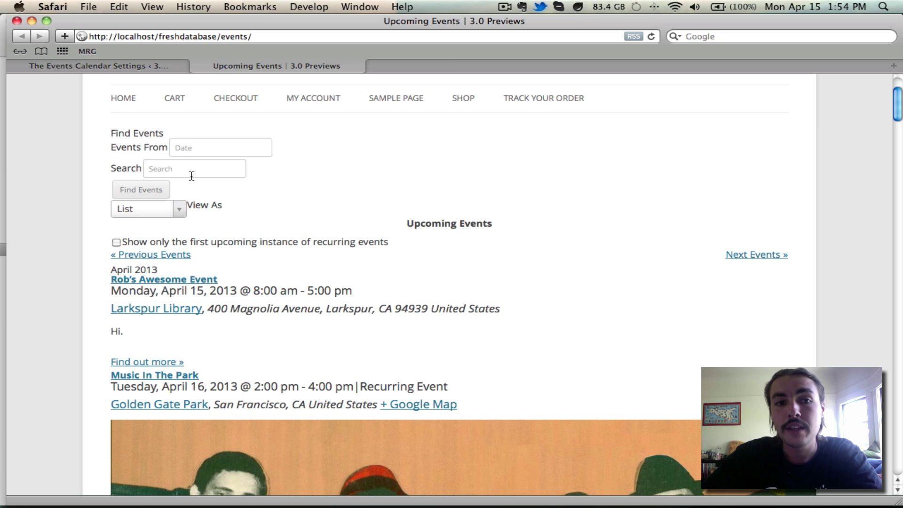
{"action": "left_click", "coordinate": [175, 210]}
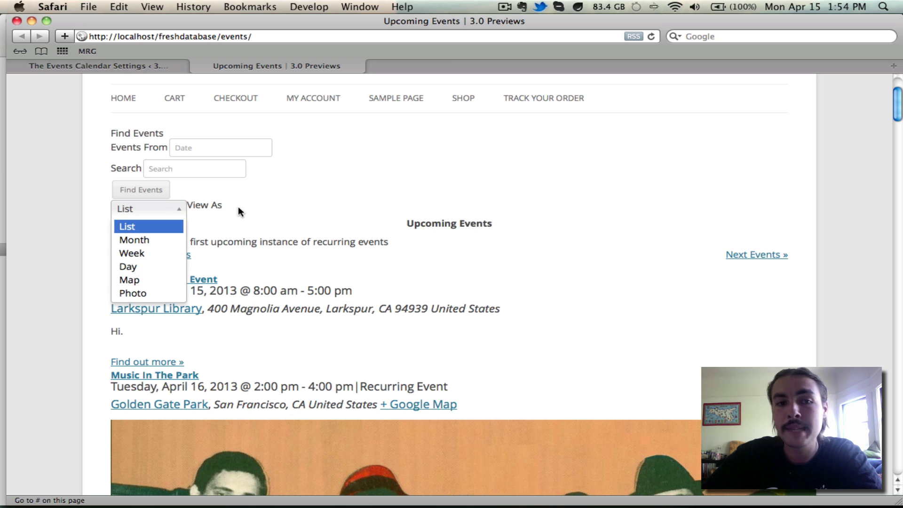
{"action": "left_click", "coordinate": [287, 196]}
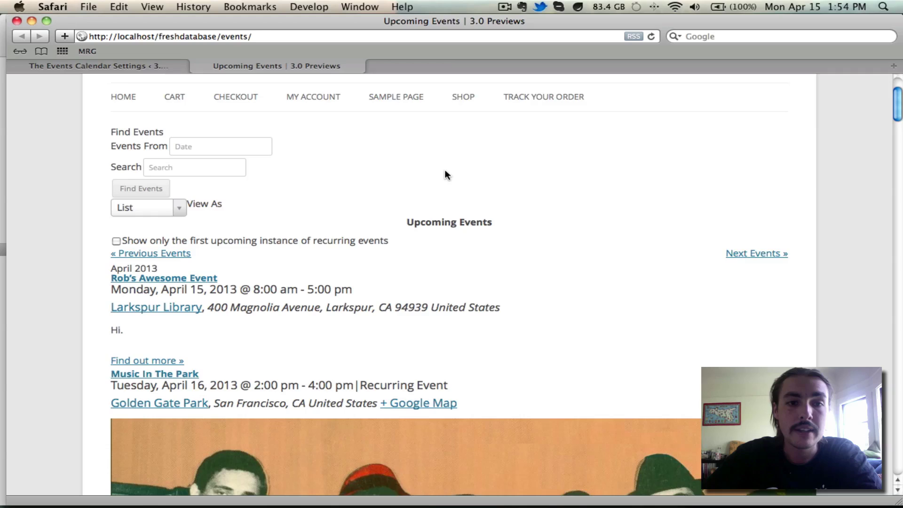
Step: Scroll through the April 2013 recurring events, such as Music In The Park
{"action": "scroll", "coordinate": [446, 175], "scroll_direction": "down", "scroll_amount": 2}
{"action": "scroll", "coordinate": [751, 214], "scroll_direction": "down", "scroll_amount": 3}
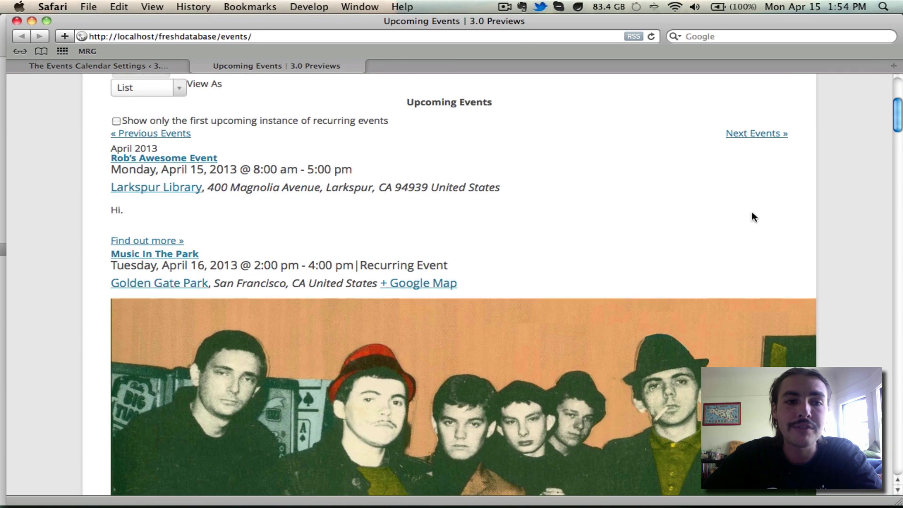
{"action": "scroll", "coordinate": [828, 183], "scroll_direction": "down", "scroll_amount": 3}
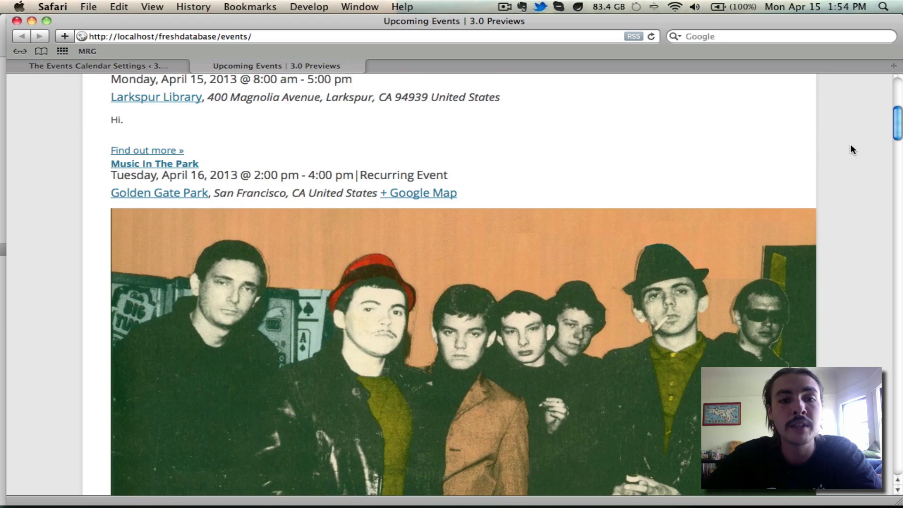
{"action": "scroll", "coordinate": [852, 149], "scroll_direction": "down", "scroll_amount": 5}
{"action": "scroll", "coordinate": [851, 149], "scroll_direction": "down", "scroll_amount": 14}
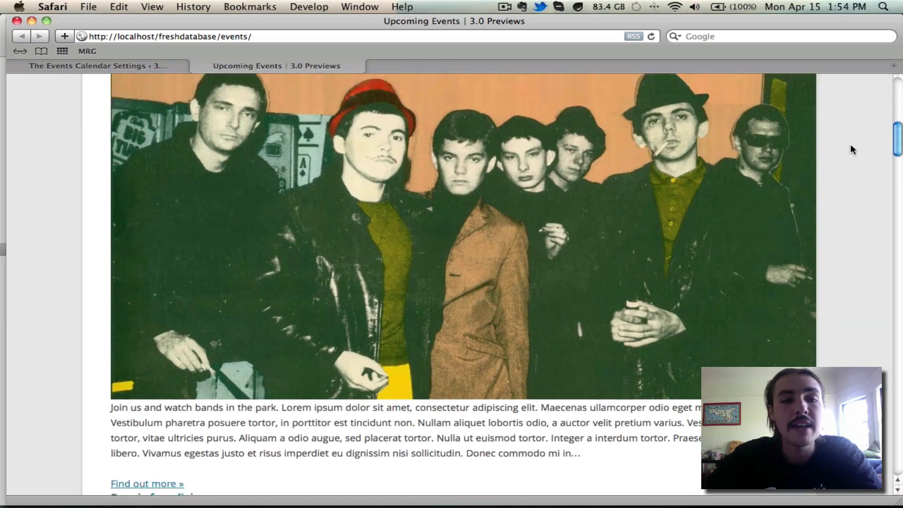
{"action": "scroll", "coordinate": [851, 145], "scroll_direction": "down", "scroll_amount": 20}
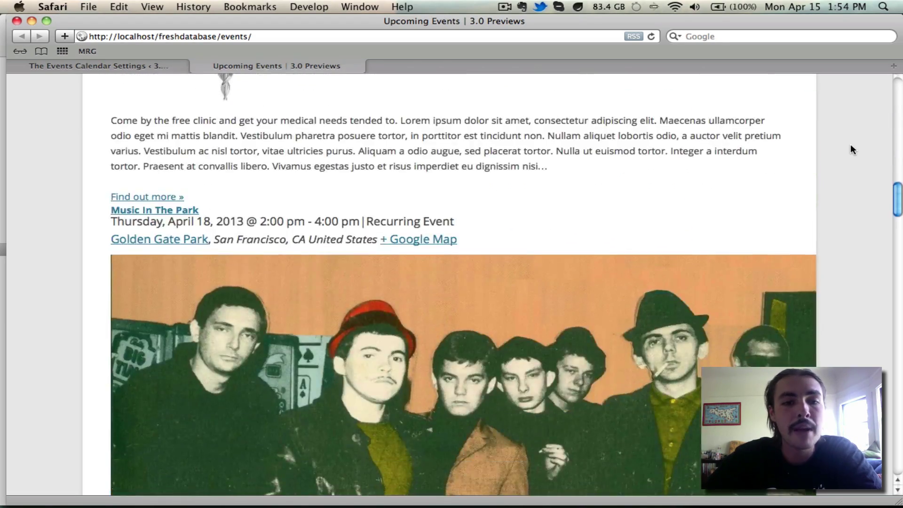
{"action": "scroll", "coordinate": [851, 145], "scroll_direction": "down", "scroll_amount": 20}
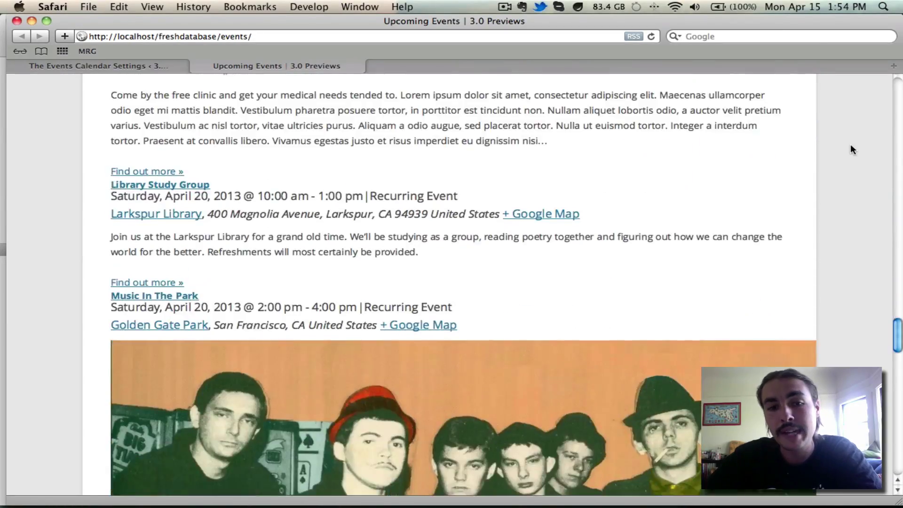
{"action": "scroll", "coordinate": [851, 144], "scroll_direction": "up", "scroll_amount": 20}
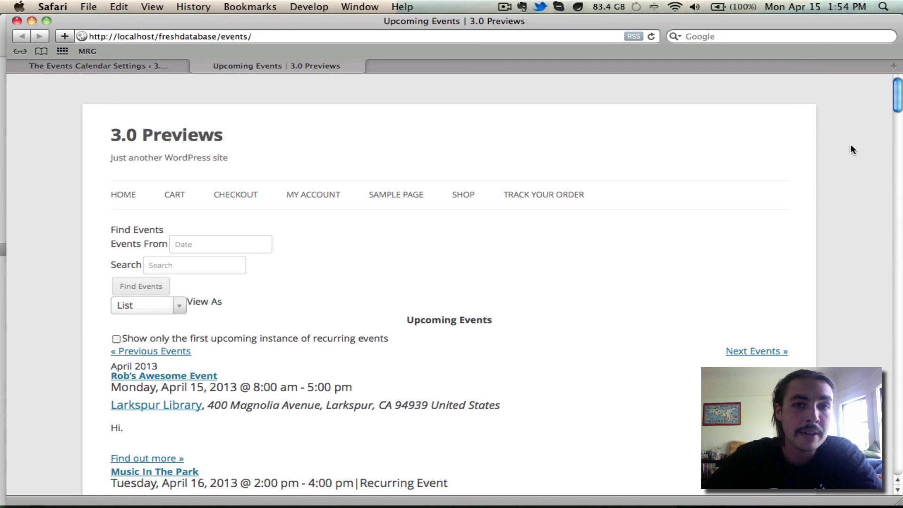
Step: Re-save the Display settings and reload the Upcoming Events page
{"action": "left_click", "coordinate": [157, 68]}
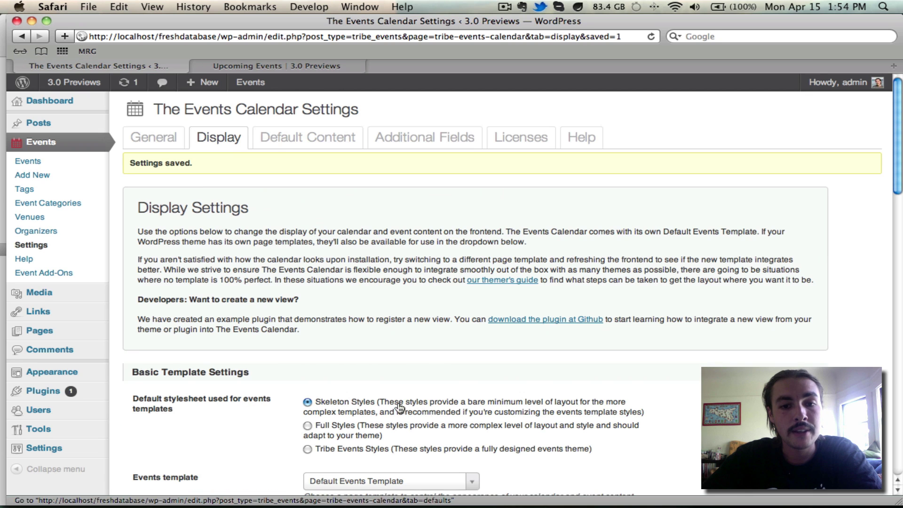
{"action": "scroll", "coordinate": [219, 393], "scroll_direction": "down", "scroll_amount": 20}
{"action": "left_click", "coordinate": [158, 445]}
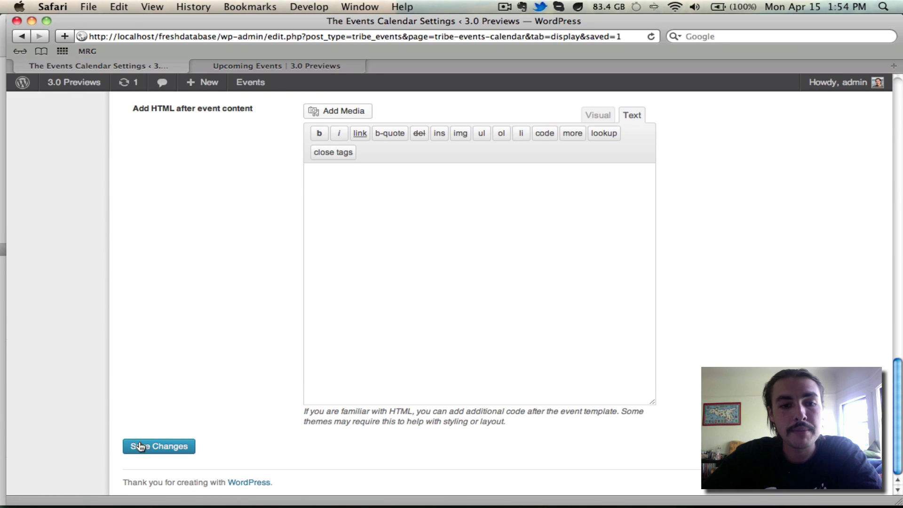
{"action": "left_click", "coordinate": [311, 69]}
{"action": "left_click", "coordinate": [230, 36]}
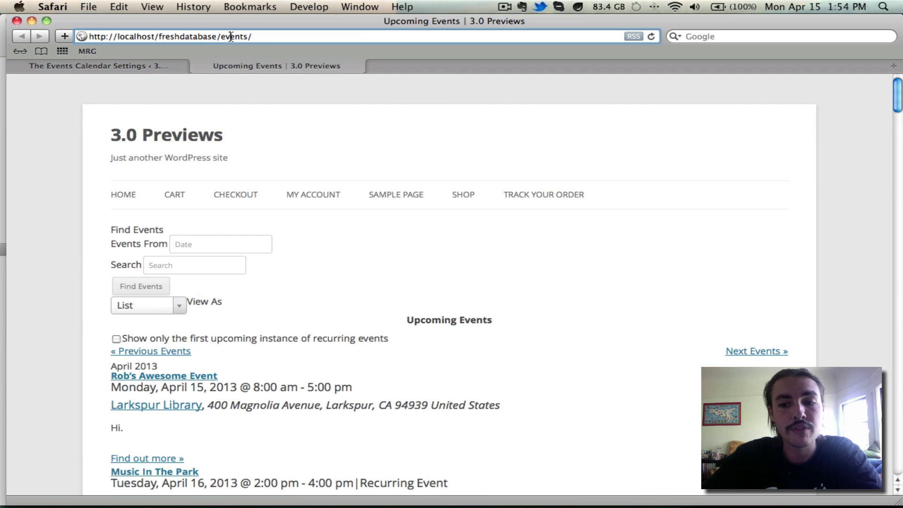
{"action": "key", "text": "Return"}
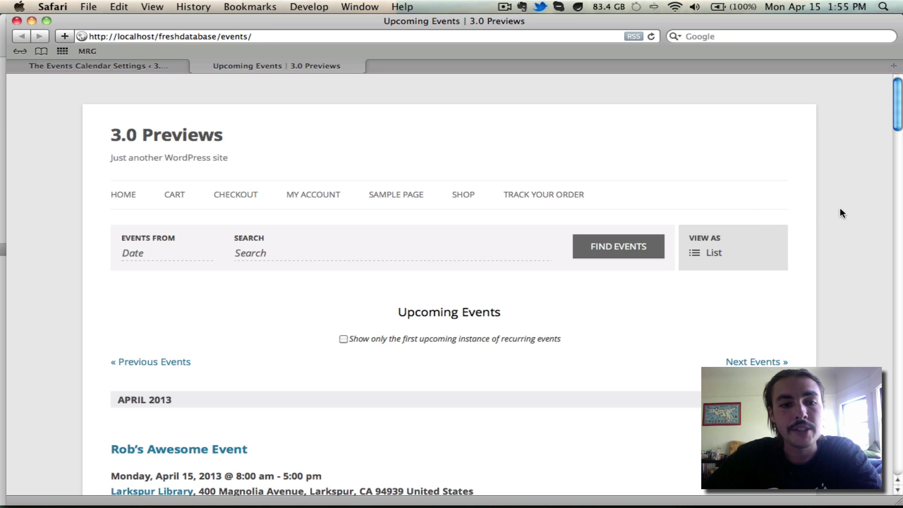
Step: Scroll through the events list and check the View As options without changing view
{"action": "scroll", "coordinate": [839, 208], "scroll_direction": "down", "scroll_amount": 2}
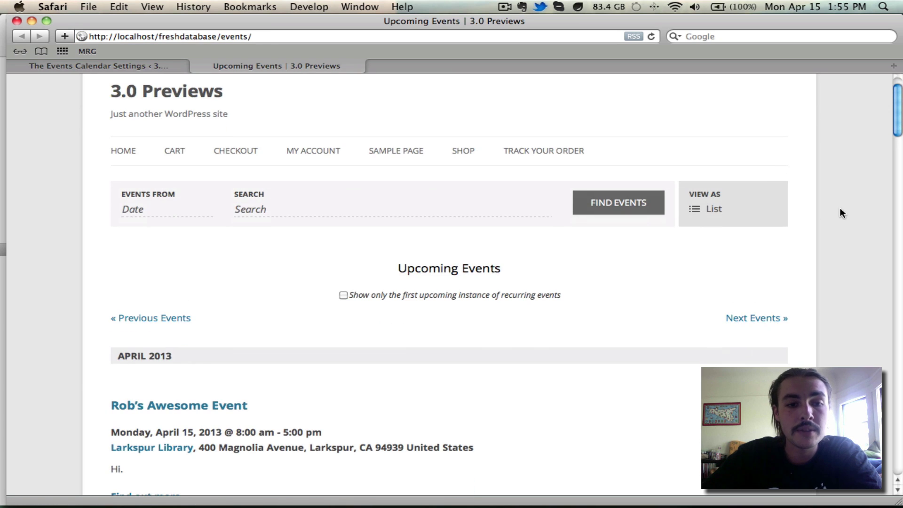
{"action": "scroll", "coordinate": [840, 209], "scroll_direction": "down", "scroll_amount": 4}
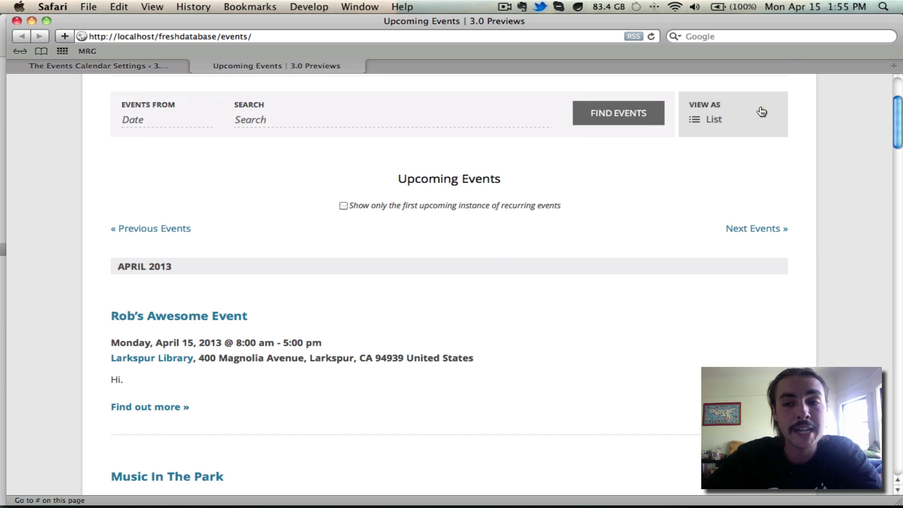
{"action": "left_click", "coordinate": [778, 122]}
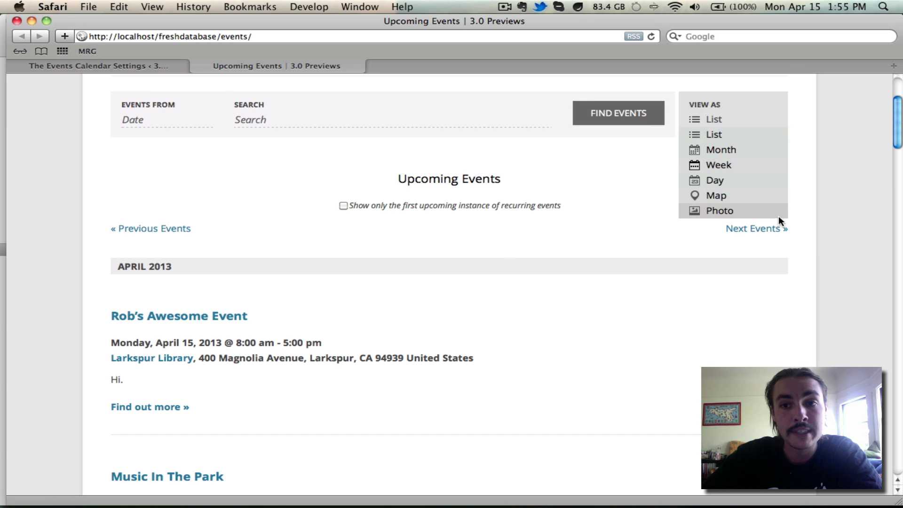
{"action": "left_click", "coordinate": [835, 179]}
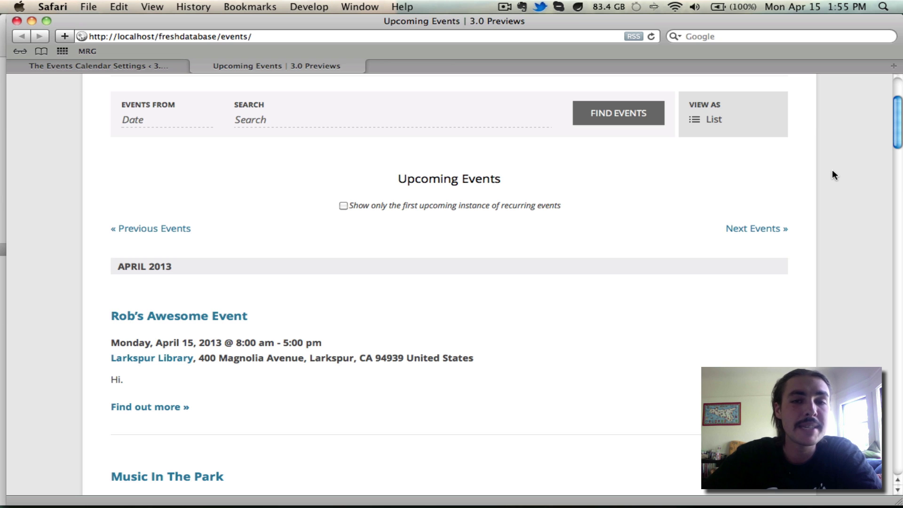
{"action": "scroll", "coordinate": [832, 171], "scroll_direction": "down", "scroll_amount": 5}
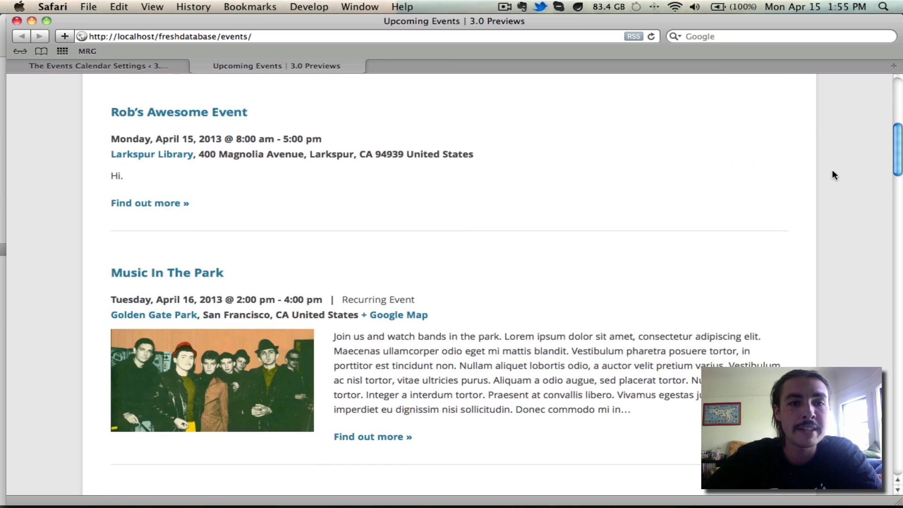
{"action": "scroll", "coordinate": [832, 173], "scroll_direction": "down", "scroll_amount": 3}
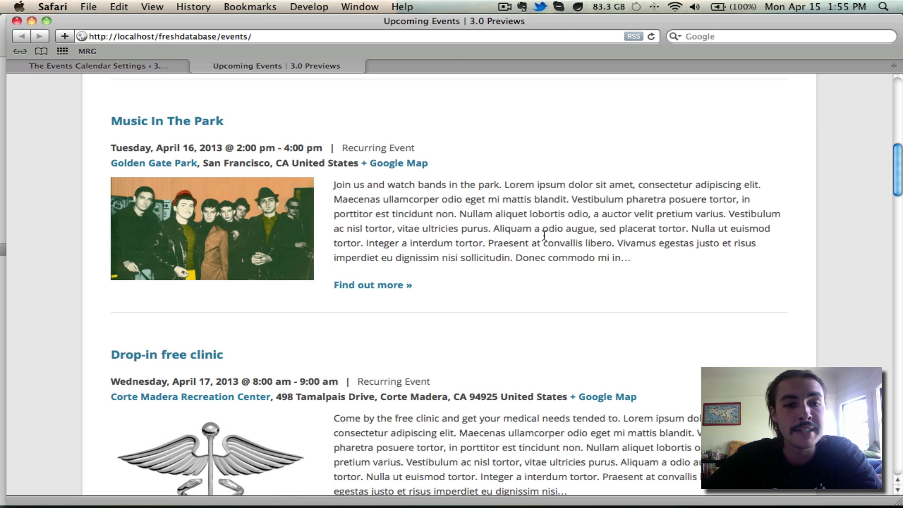
{"action": "scroll", "coordinate": [541, 234], "scroll_direction": "down", "scroll_amount": 4}
{"action": "scroll", "coordinate": [544, 235], "scroll_direction": "down", "scroll_amount": 12}
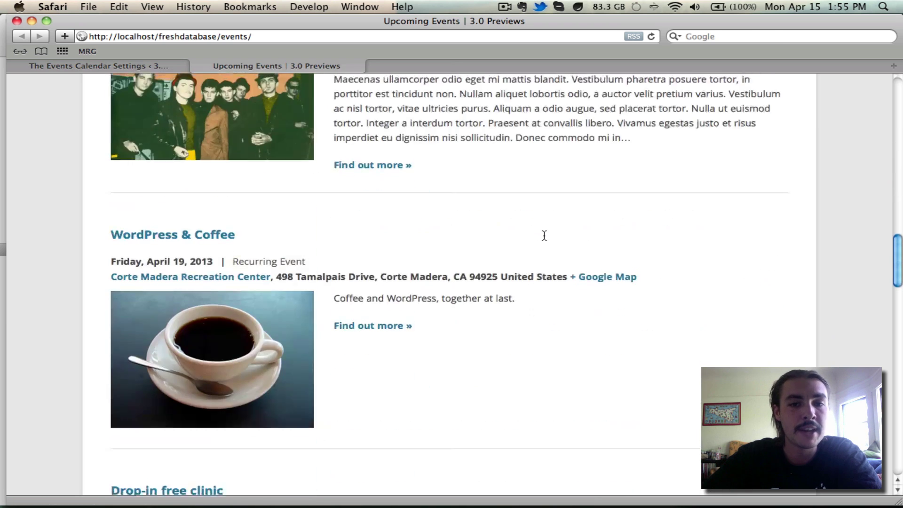
{"action": "key", "text": "Home"}
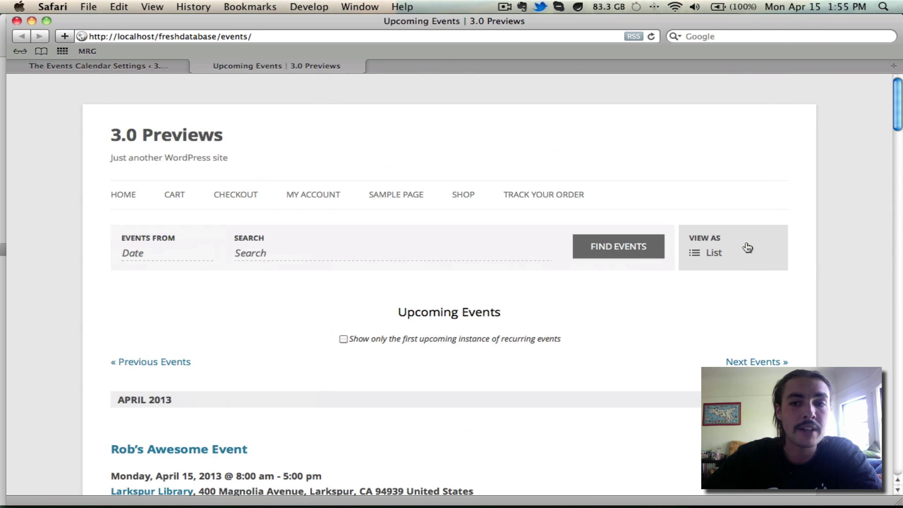
Step: Switch the events page to Month view, showing the April 2013 calendar
{"action": "left_click", "coordinate": [712, 253]}
{"action": "left_click", "coordinate": [710, 284]}
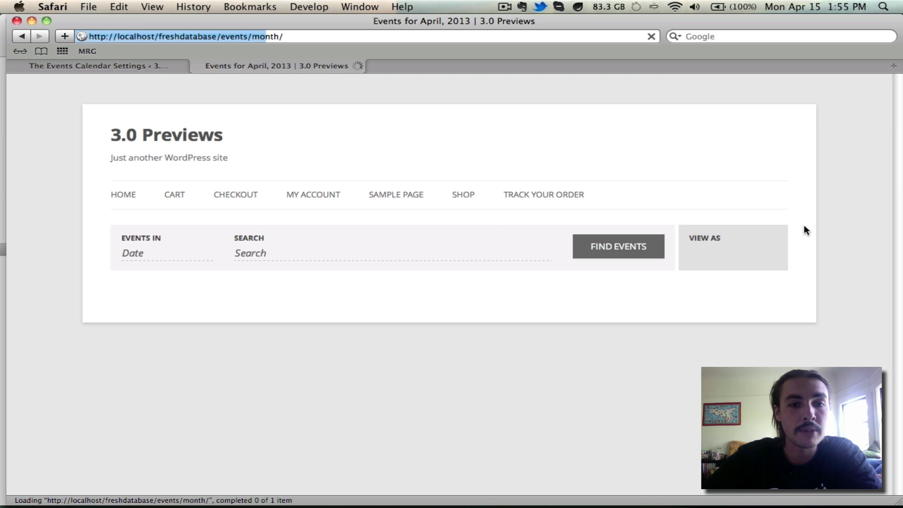
{"action": "scroll", "coordinate": [804, 226], "scroll_direction": "down", "scroll_amount": 10}
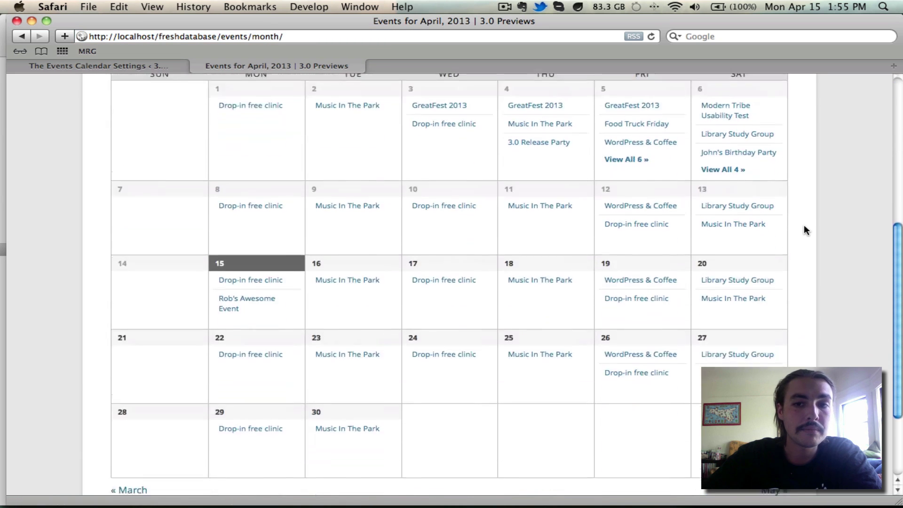
{"action": "scroll", "coordinate": [804, 226], "scroll_direction": "up", "scroll_amount": 10}
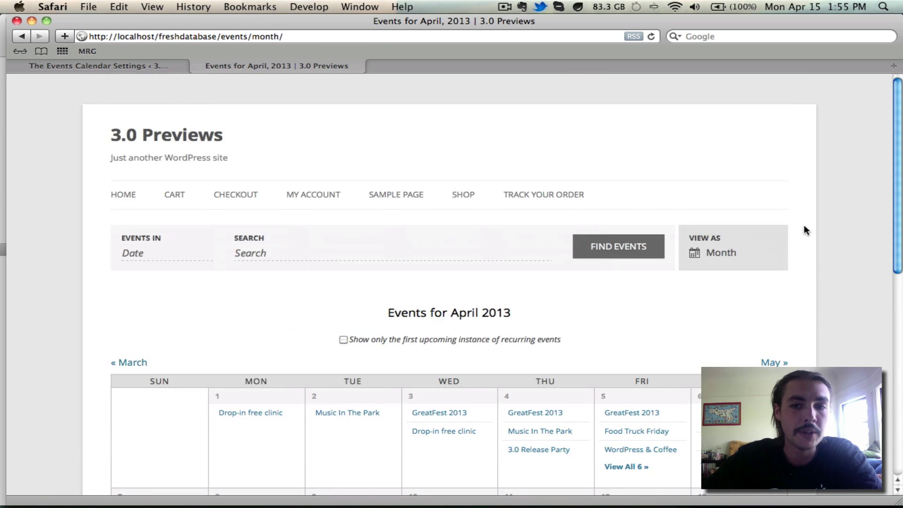
Step: Choose Tribe Events Styles as the stylesheet and save the Display settings
{"action": "left_click", "coordinate": [151, 67]}
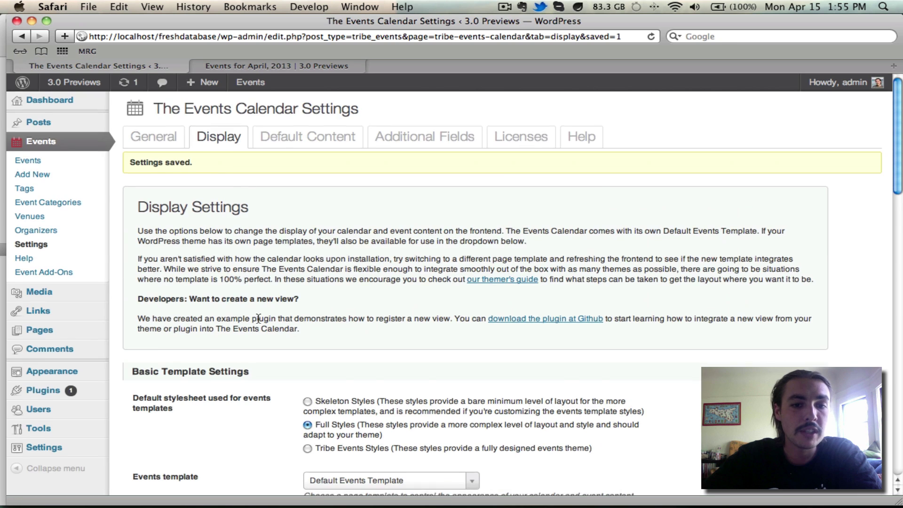
{"action": "scroll", "coordinate": [310, 319], "scroll_direction": "down", "scroll_amount": 3}
{"action": "left_click", "coordinate": [354, 350]}
{"action": "scroll", "coordinate": [216, 340], "scroll_direction": "down", "scroll_amount": 20}
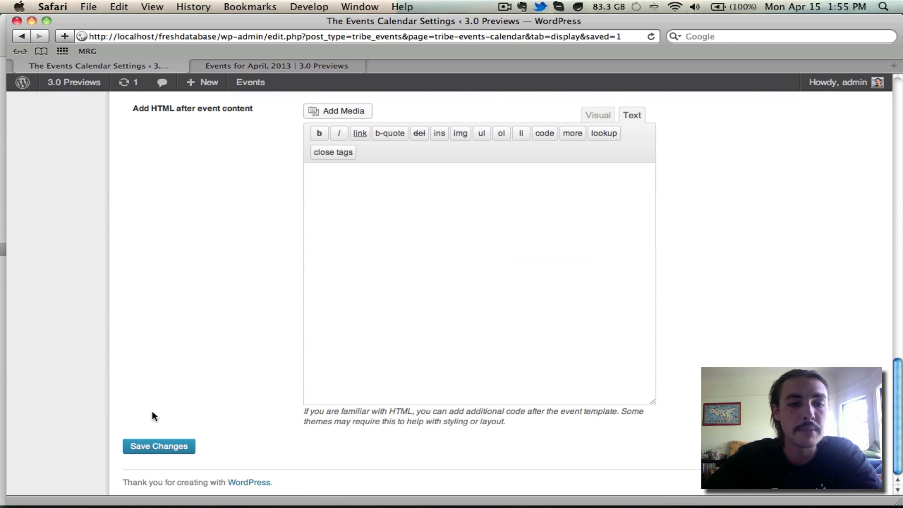
{"action": "left_click", "coordinate": [134, 447]}
Step: Reload the month calendar page and scroll through it with the new styles
{"action": "left_click", "coordinate": [297, 70]}
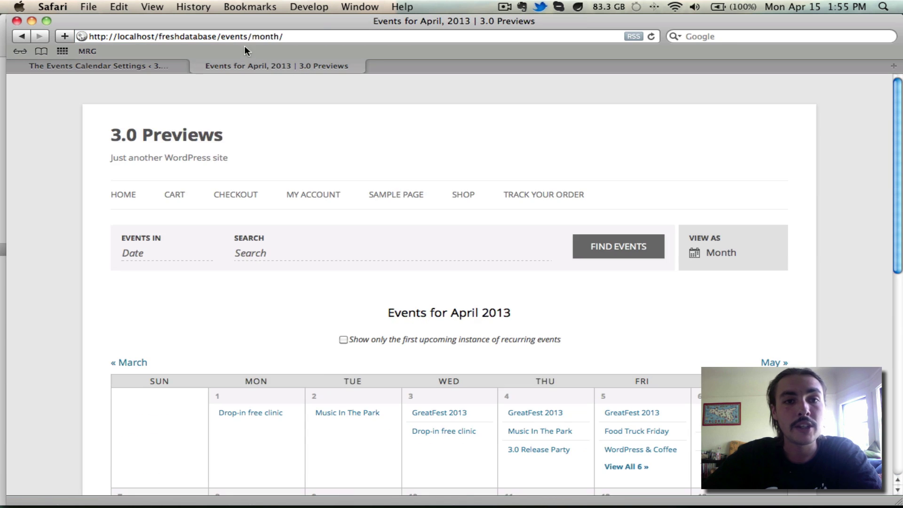
{"action": "left_click", "coordinate": [263, 37]}
{"action": "key", "text": "Return"}
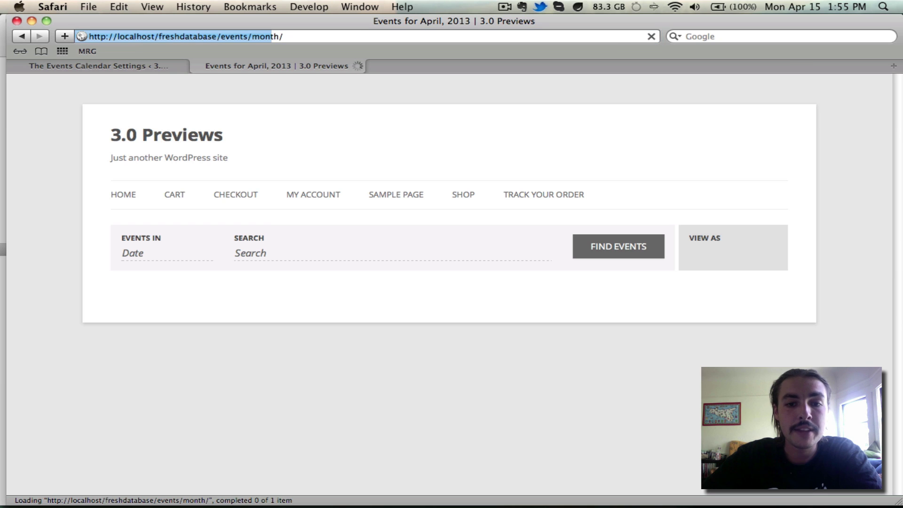
{"action": "scroll", "coordinate": [710, 174], "scroll_direction": "down", "scroll_amount": 5}
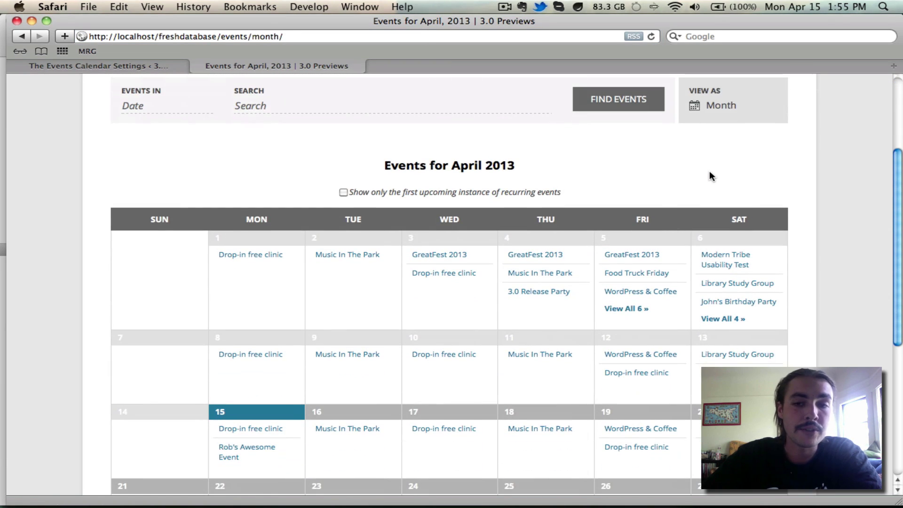
{"action": "scroll", "coordinate": [710, 173], "scroll_direction": "down", "scroll_amount": 3}
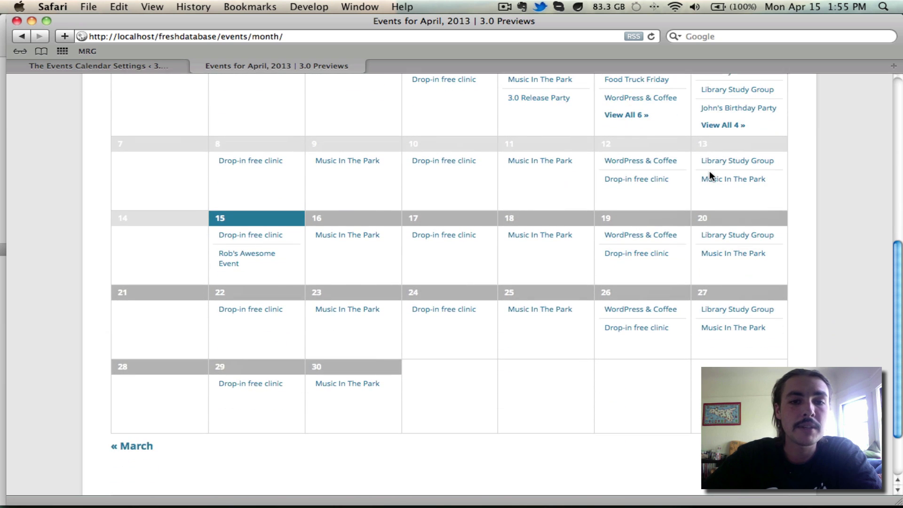
{"action": "scroll", "coordinate": [709, 170], "scroll_direction": "down", "scroll_amount": 4}
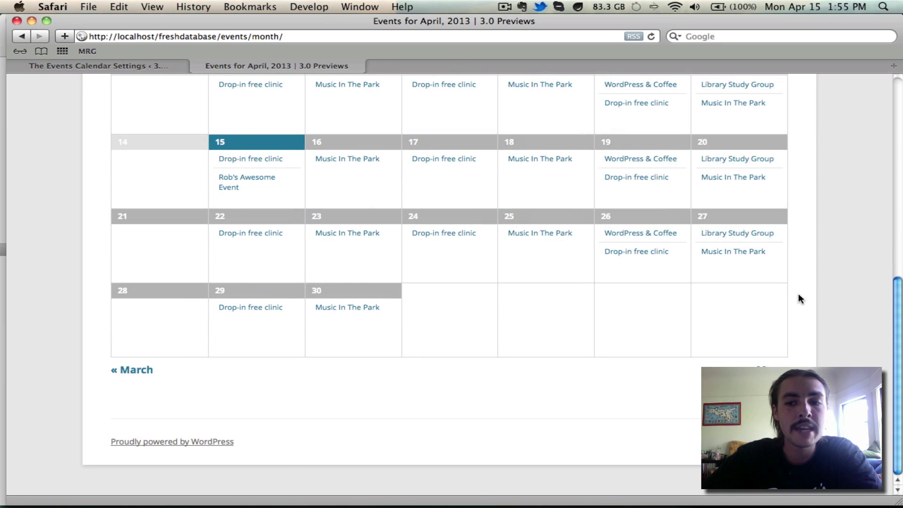
{"action": "left_click", "coordinate": [764, 371]}
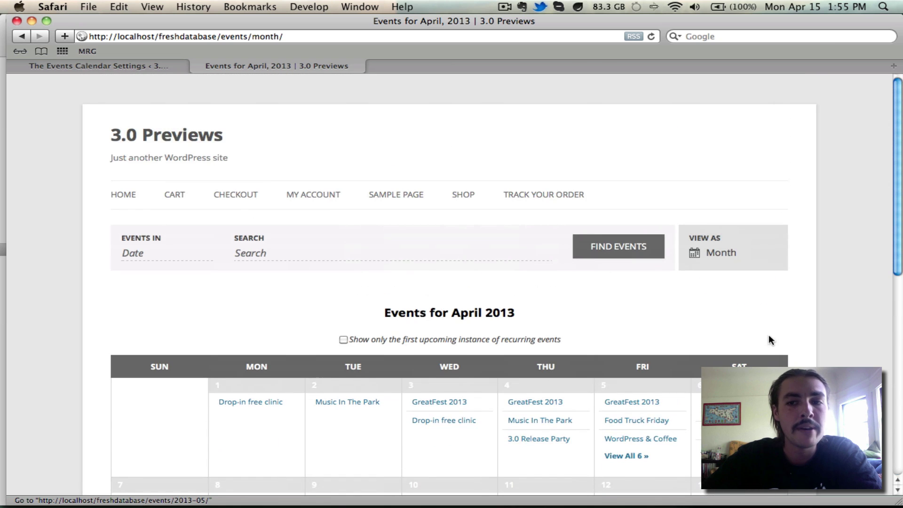
Step: Switch View As to List and scroll through the restyled upcoming events
{"action": "left_click", "coordinate": [724, 253]}
{"action": "left_click", "coordinate": [717, 267]}
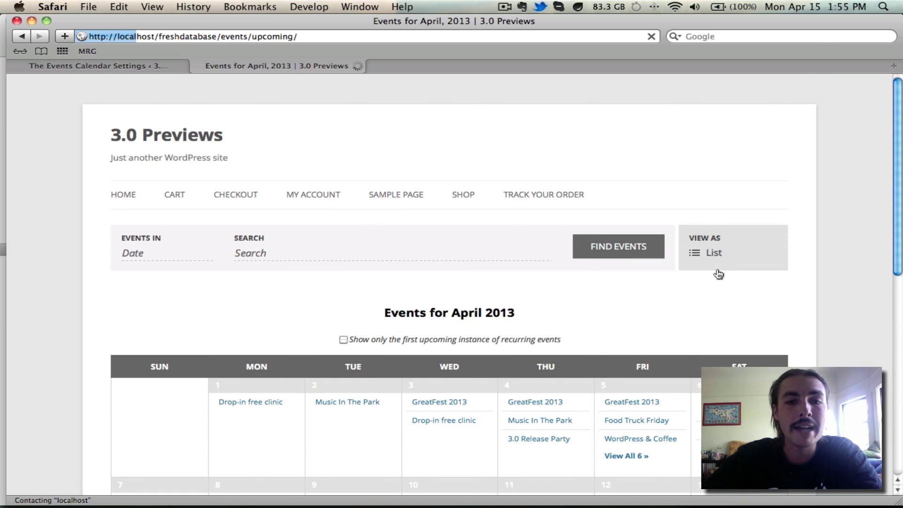
{"action": "scroll", "coordinate": [718, 180], "scroll_direction": "down", "scroll_amount": 5}
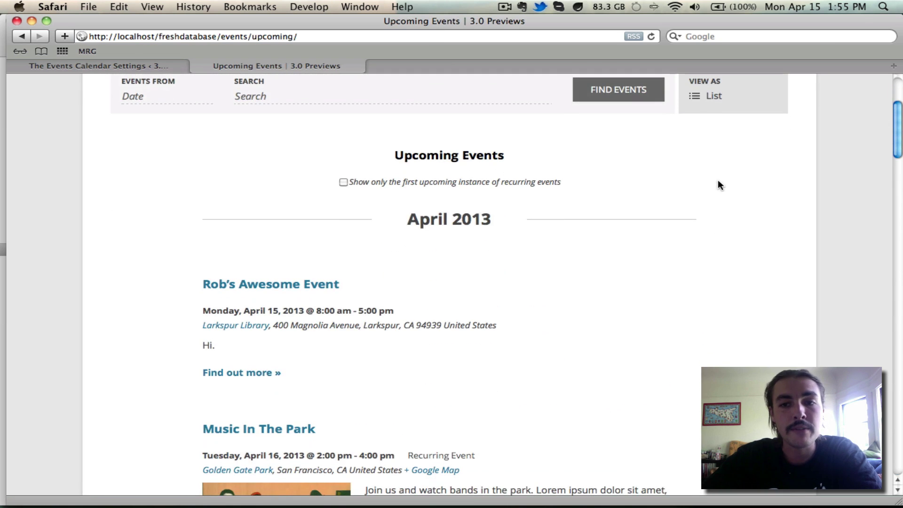
{"action": "scroll", "coordinate": [651, 185], "scroll_direction": "down", "scroll_amount": 12}
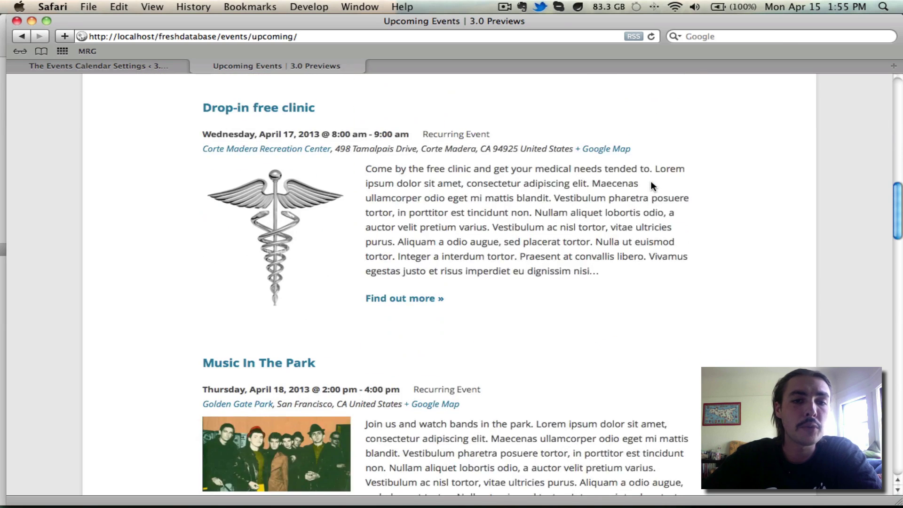
{"action": "scroll", "coordinate": [651, 183], "scroll_direction": "down", "scroll_amount": 4}
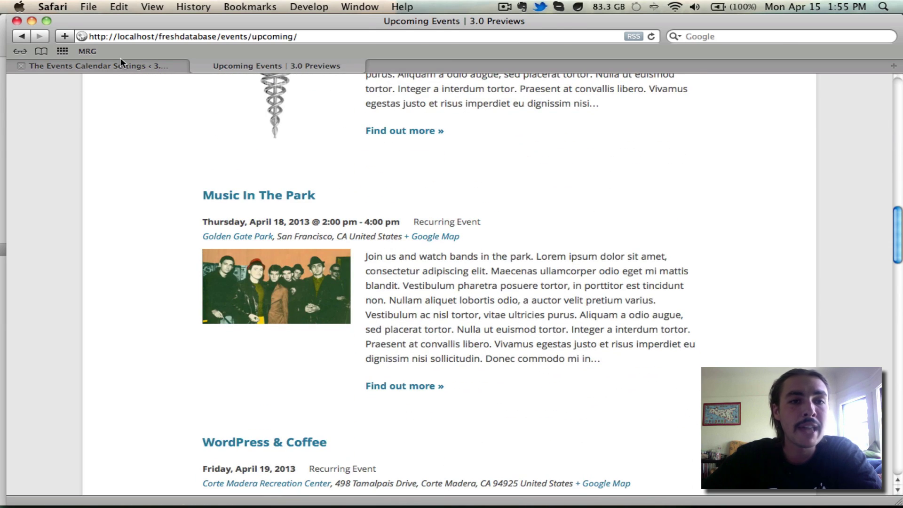
{"action": "left_click", "coordinate": [94, 65]}
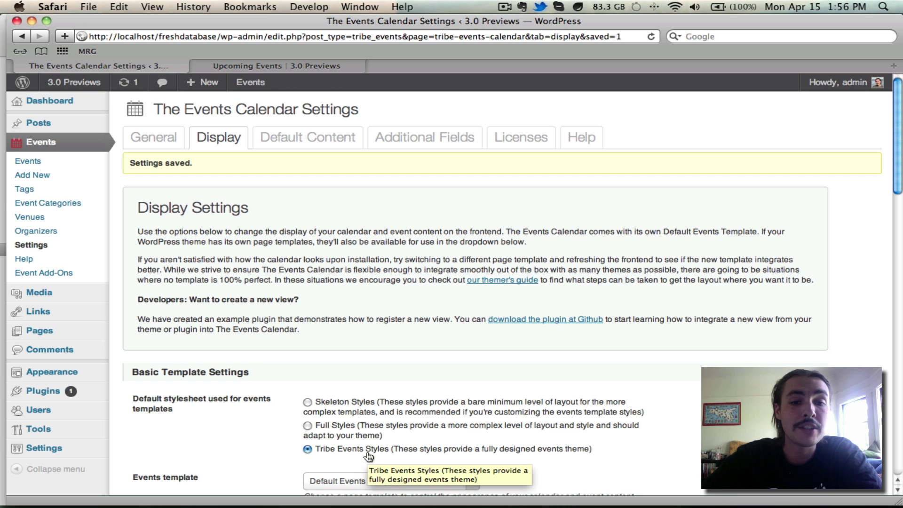
Step: Browse the Events template choices and keep Tribe Events Styles as the stylesheet
{"action": "scroll", "coordinate": [369, 456], "scroll_direction": "down", "scroll_amount": 5}
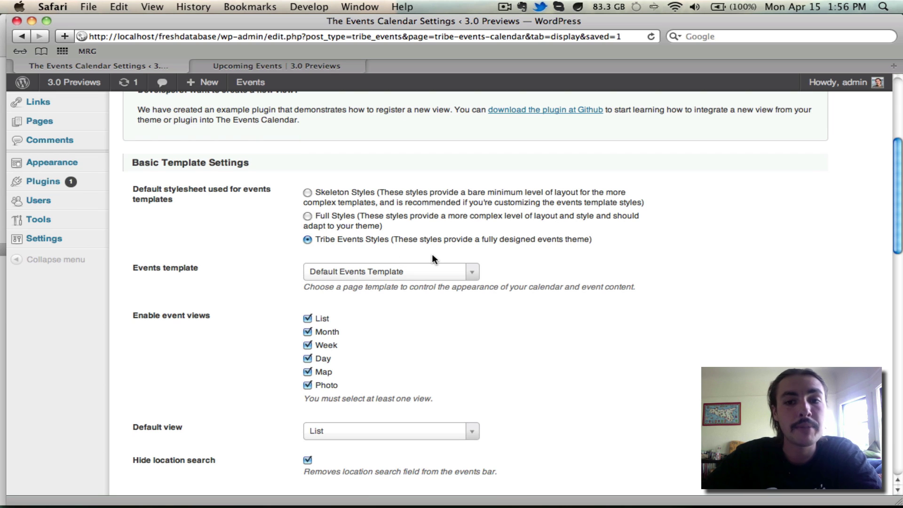
{"action": "left_click", "coordinate": [428, 273]}
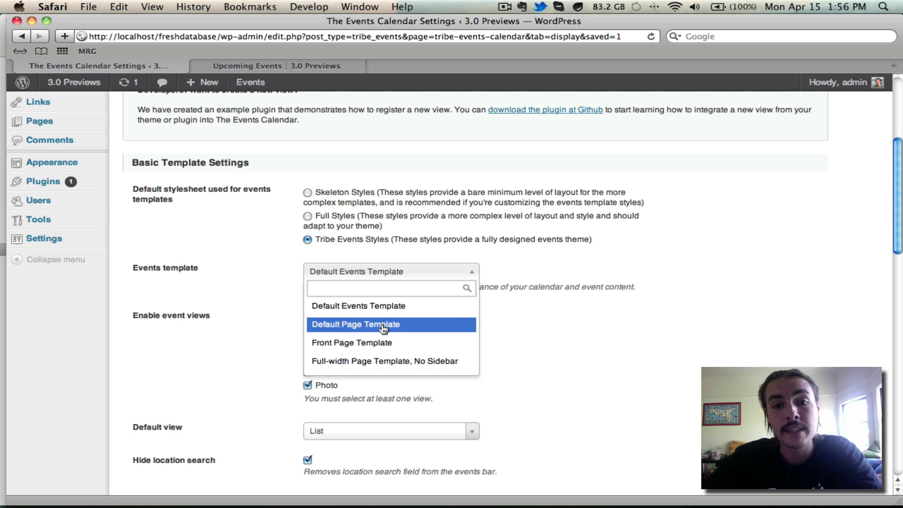
{"action": "left_click", "coordinate": [513, 220]}
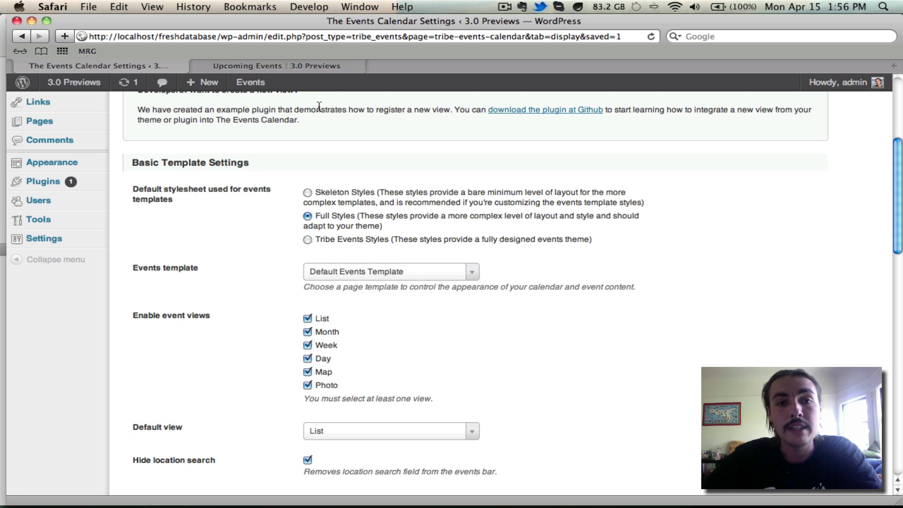
{"action": "left_click", "coordinate": [404, 239]}
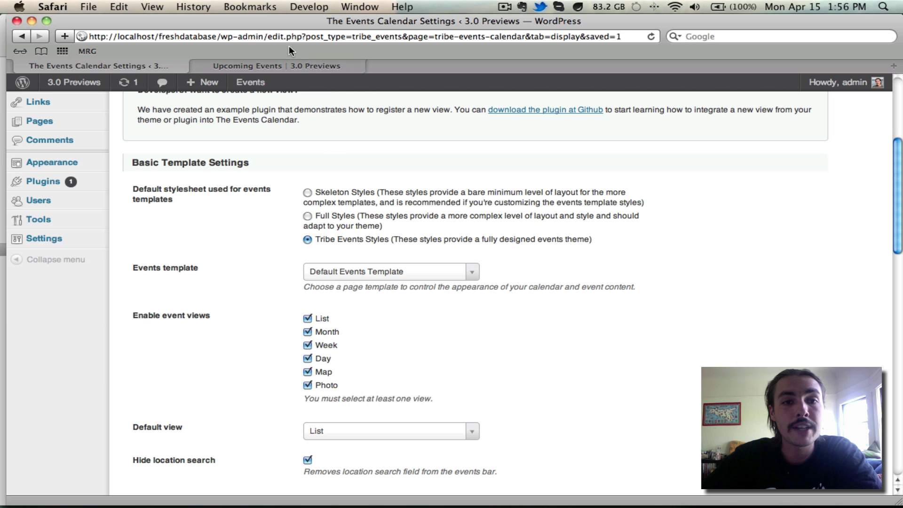
Step: Choose Default Page Template as the Events template
{"action": "left_click", "coordinate": [285, 65]}
{"action": "scroll", "coordinate": [489, 250], "scroll_direction": "up", "scroll_amount": 10}
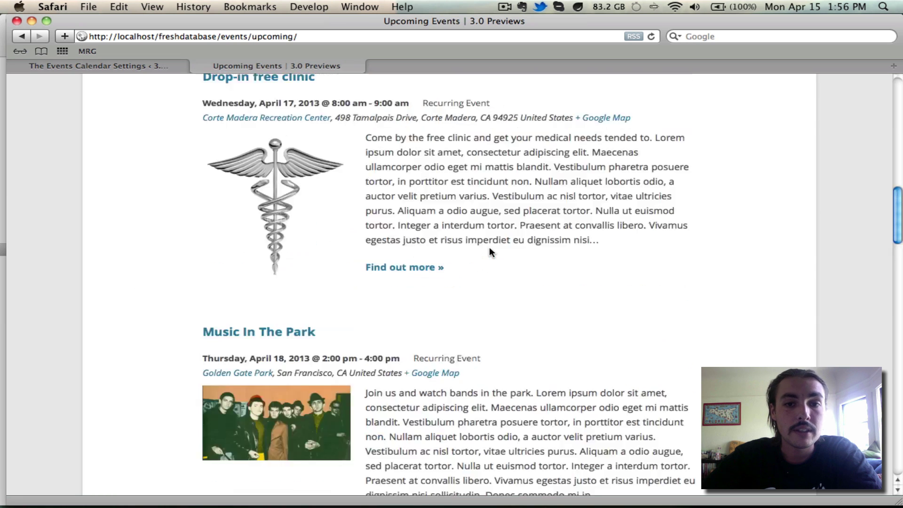
{"action": "left_click", "coordinate": [159, 65]}
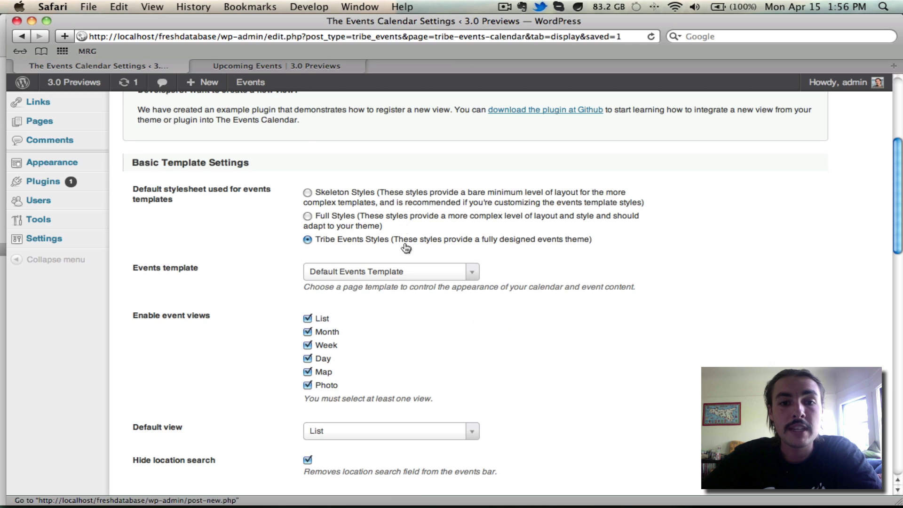
{"action": "left_click", "coordinate": [396, 279]}
{"action": "left_click", "coordinate": [373, 323]}
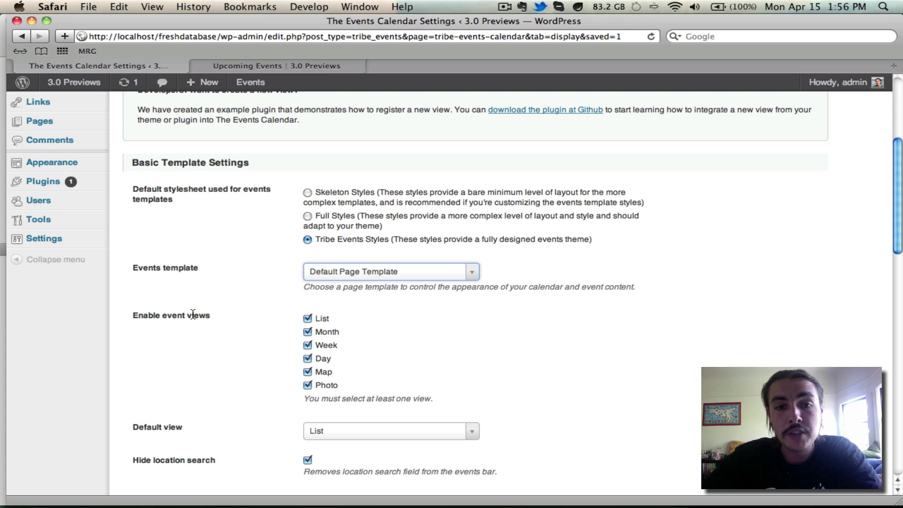
Step: Save the Display settings and reload the front-end events page
{"action": "scroll", "coordinate": [193, 314], "scroll_direction": "down", "scroll_amount": 15}
{"action": "left_click", "coordinate": [145, 445]}
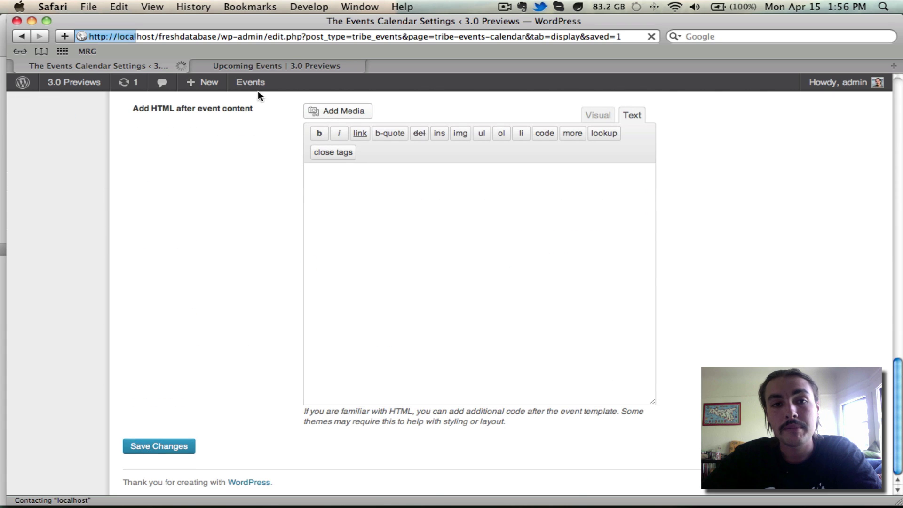
{"action": "left_click", "coordinate": [278, 66]}
{"action": "left_click", "coordinate": [332, 35]}
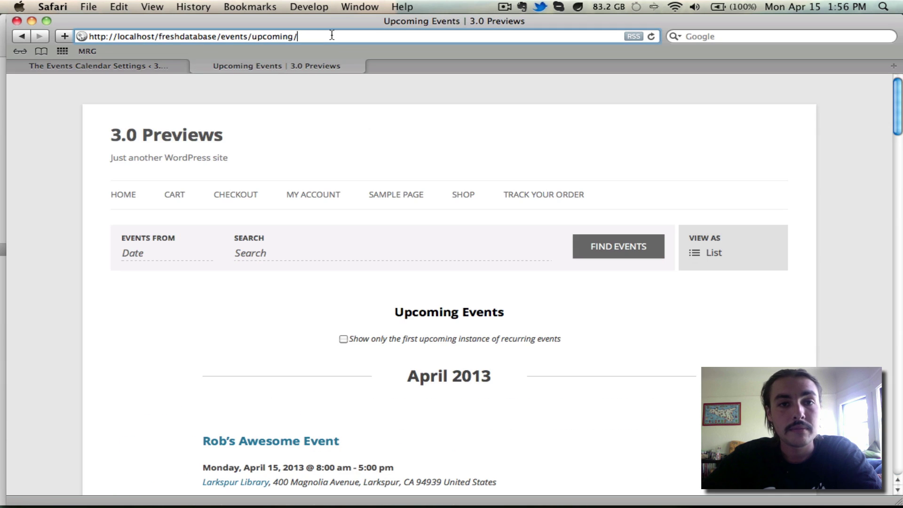
{"action": "key", "text": "Return"}
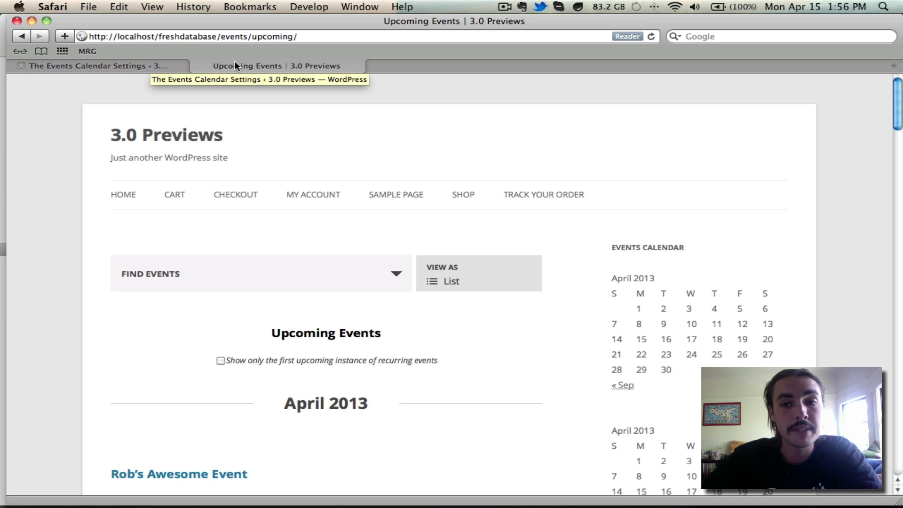
Step: Set the Events template to Default Events Template and save the Display settings
{"action": "left_click", "coordinate": [134, 67]}
{"action": "scroll", "coordinate": [391, 173], "scroll_direction": "down", "scroll_amount": 10}
{"action": "scroll", "coordinate": [391, 175], "scroll_direction": "up", "scroll_amount": 5}
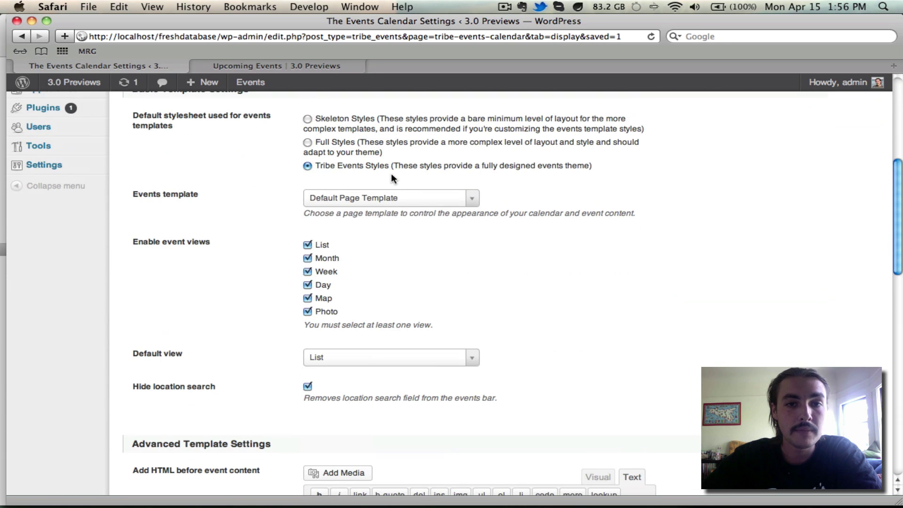
{"action": "left_click", "coordinate": [417, 197]}
{"action": "left_click", "coordinate": [359, 232]}
{"action": "scroll", "coordinate": [243, 259], "scroll_direction": "down", "scroll_amount": 15}
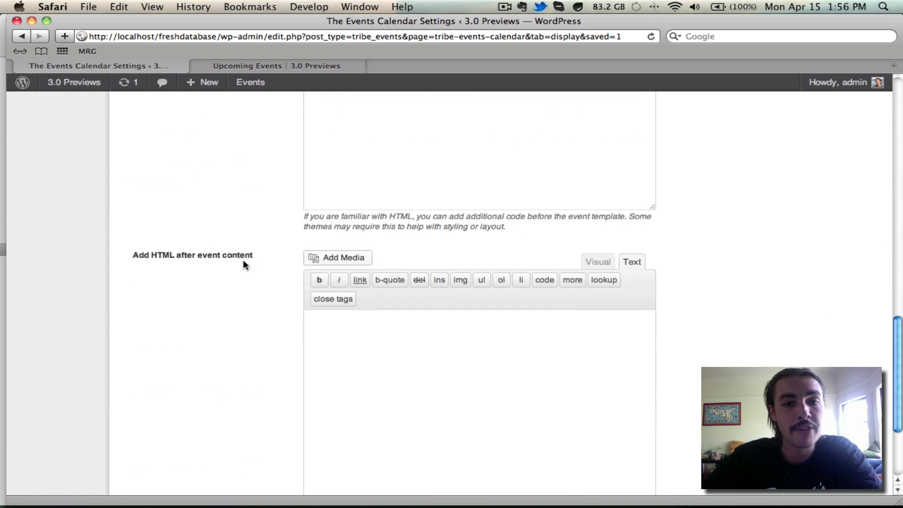
{"action": "left_click", "coordinate": [155, 447]}
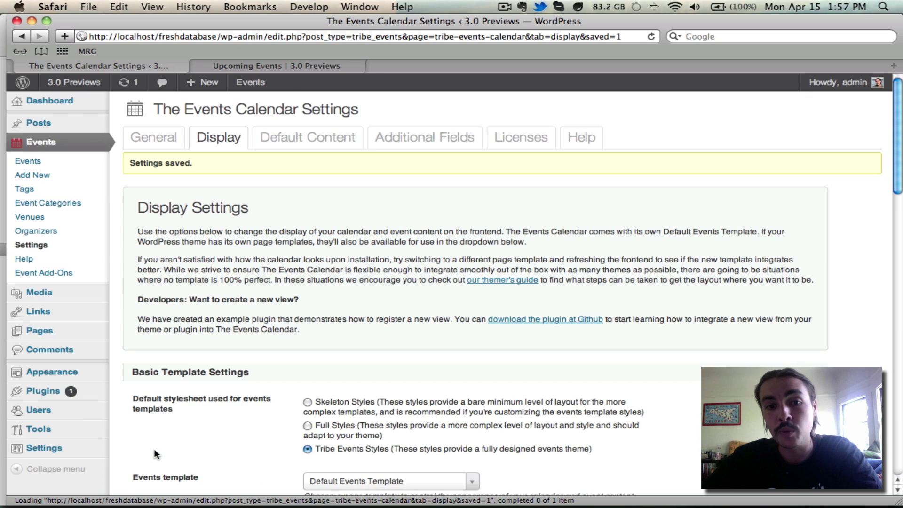
{"action": "scroll", "coordinate": [493, 206], "scroll_direction": "down", "scroll_amount": 10}
{"action": "scroll", "coordinate": [492, 208], "scroll_direction": "up", "scroll_amount": 2}
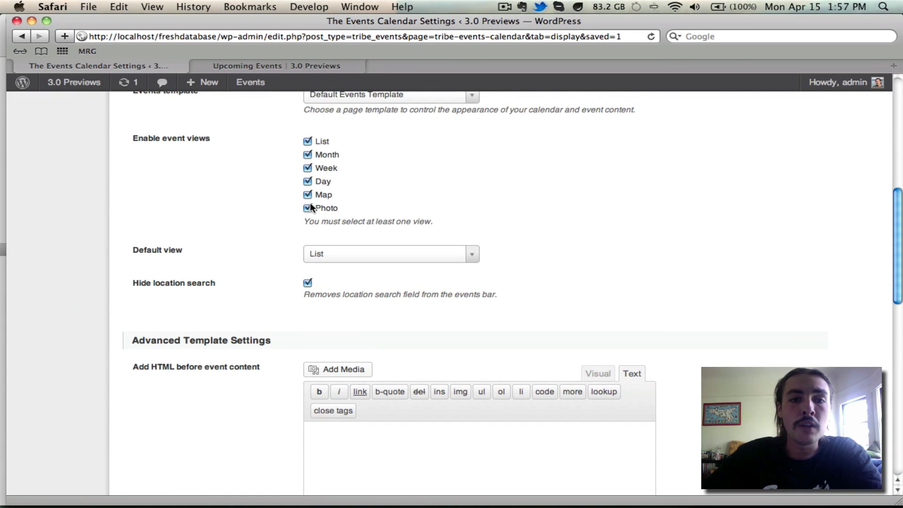
Step: Check the front-end View As list and the Default view options, leaving List unchanged
{"action": "left_click", "coordinate": [328, 62]}
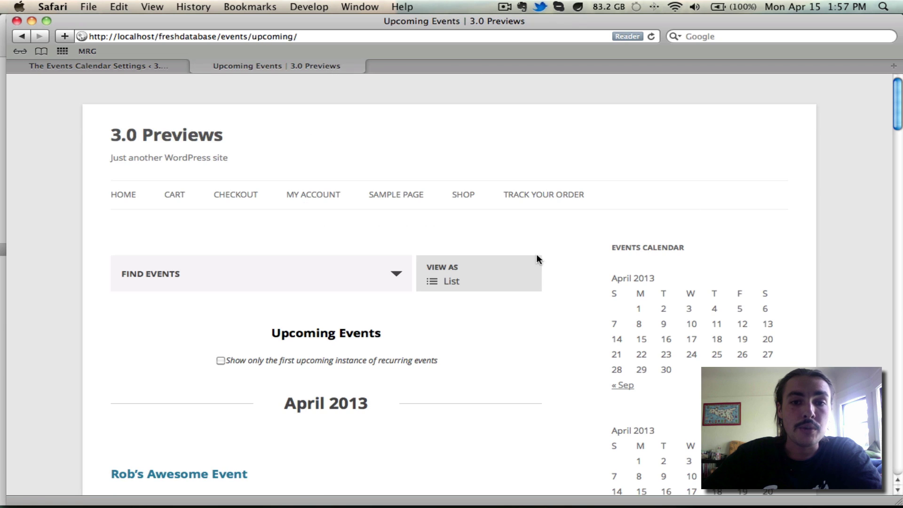
{"action": "left_click", "coordinate": [473, 280]}
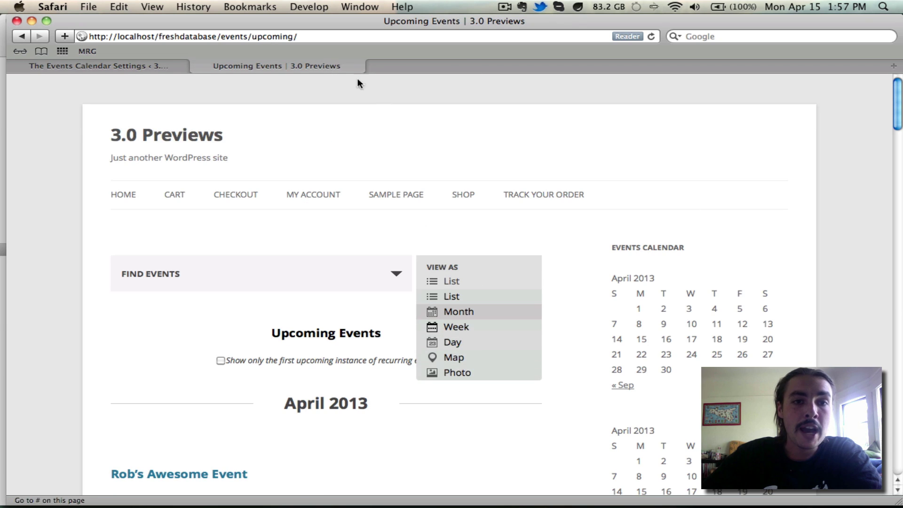
{"action": "left_click", "coordinate": [123, 65]}
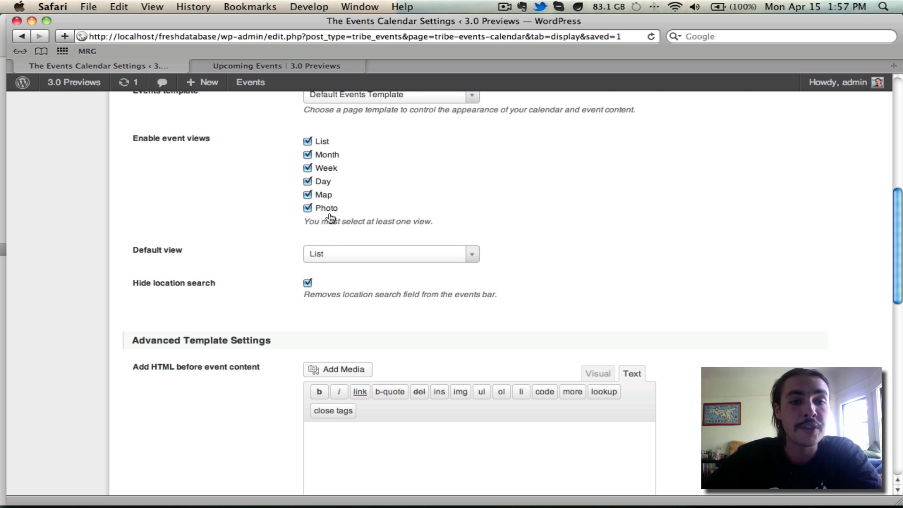
{"action": "left_click", "coordinate": [358, 263]}
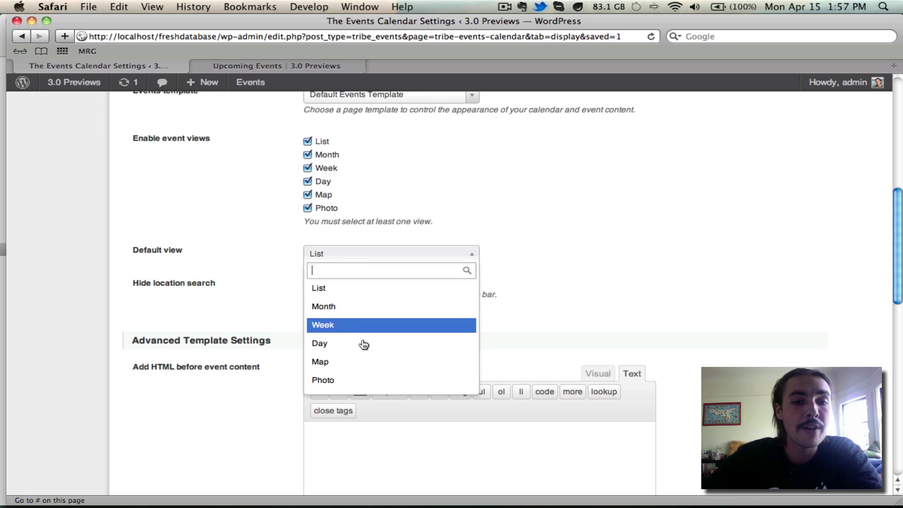
{"action": "left_click", "coordinate": [246, 234]}
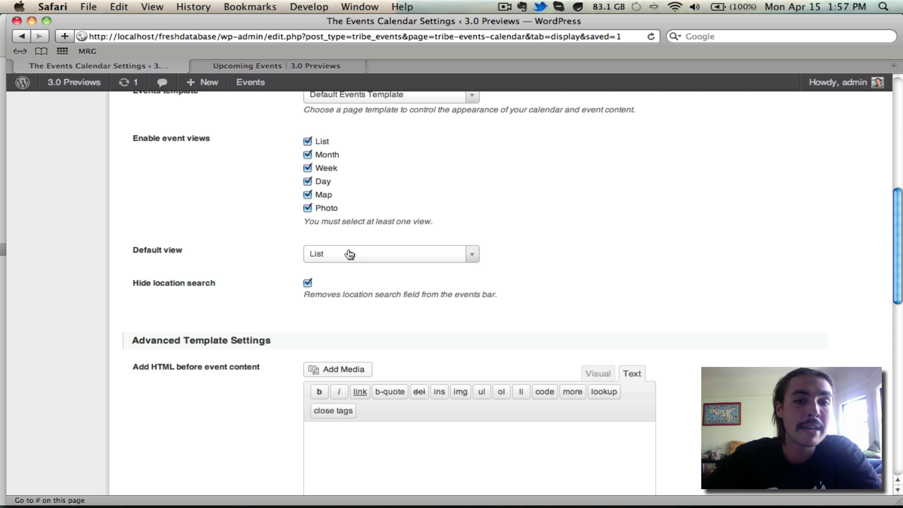
Step: Load the main /events/ page, then recheck the Default view options, keeping List
{"action": "left_click", "coordinate": [265, 64]}
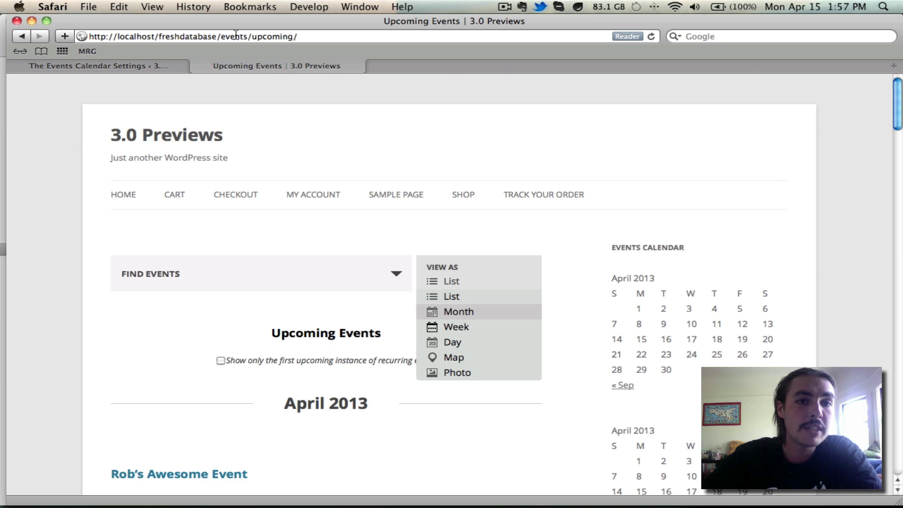
{"action": "left_click", "coordinate": [285, 36]}
{"action": "double_click", "coordinate": [285, 37]}
{"action": "key", "text": "BackSpace"}
{"action": "key", "text": "BackSpace"}
{"action": "key", "text": "Return"}
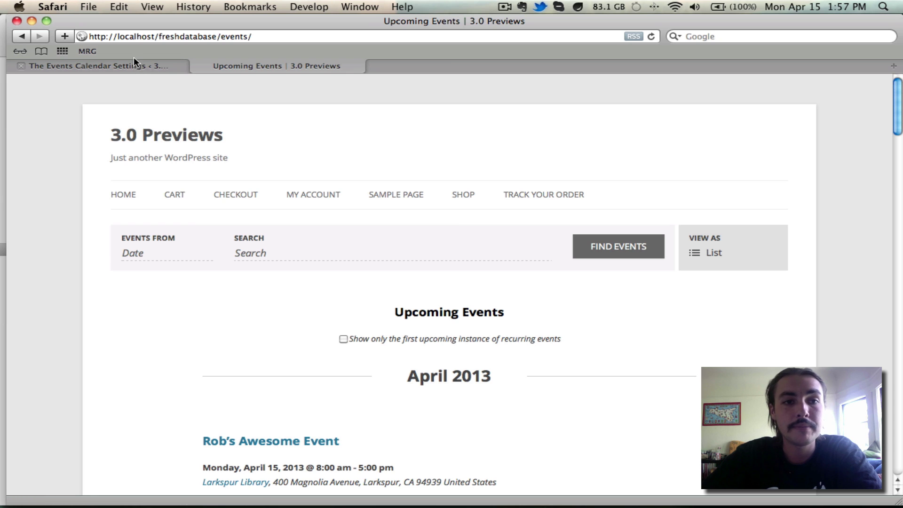
{"action": "left_click", "coordinate": [131, 65]}
{"action": "left_click", "coordinate": [391, 254]}
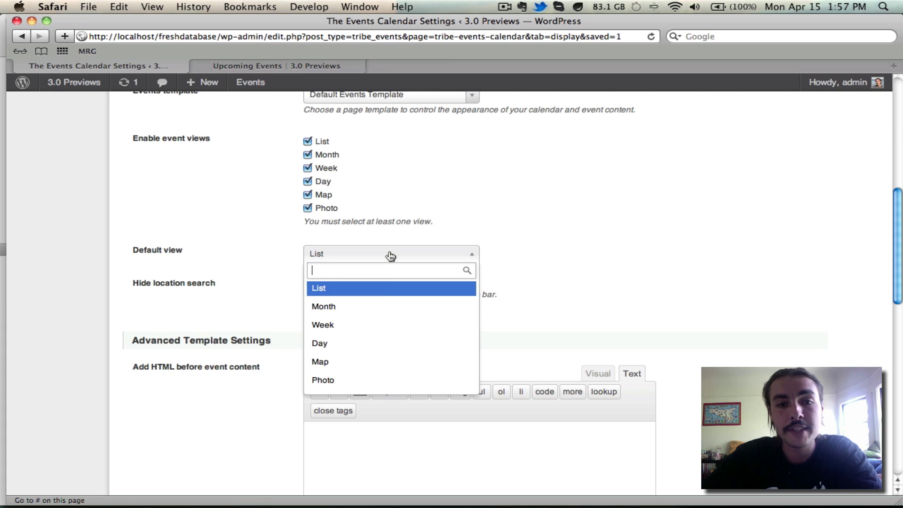
{"action": "left_click", "coordinate": [508, 260]}
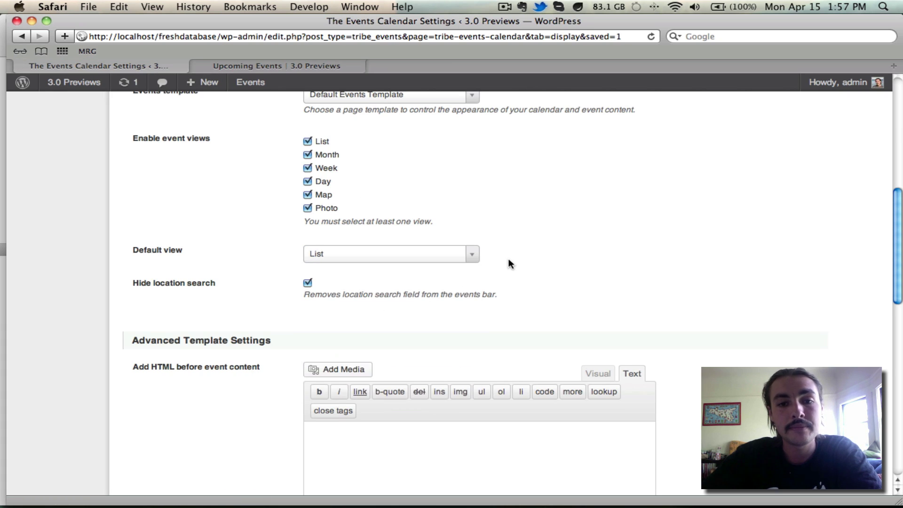
{"action": "scroll", "coordinate": [508, 263], "scroll_direction": "down", "scroll_amount": 3}
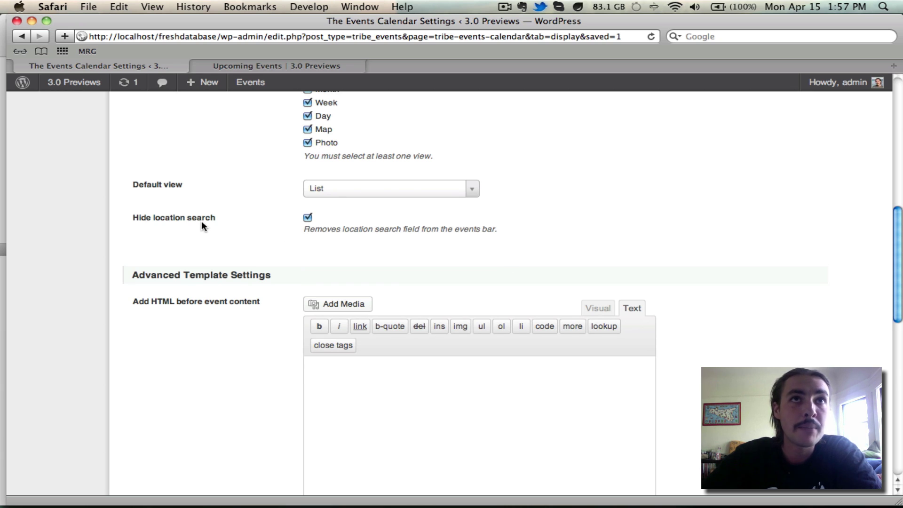
Step: Uncheck Hide location search and save the Display settings
{"action": "left_click", "coordinate": [287, 62]}
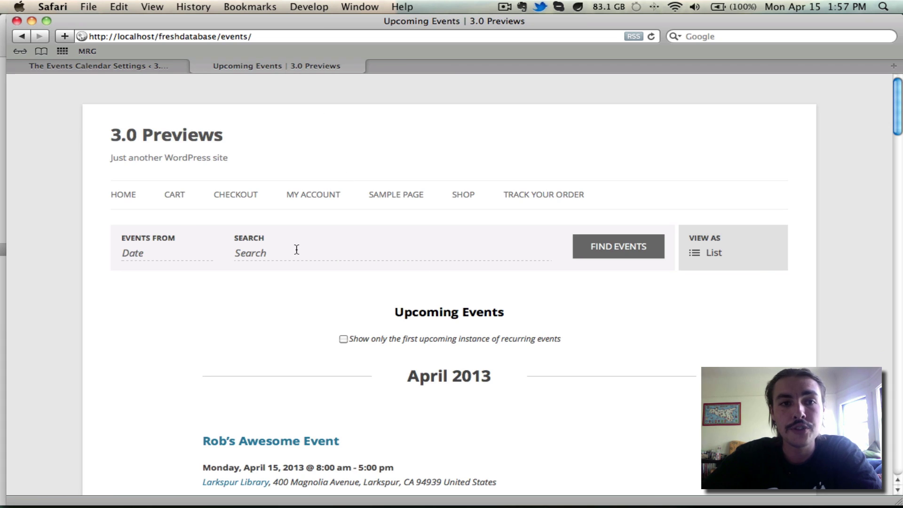
{"action": "left_click", "coordinate": [118, 63]}
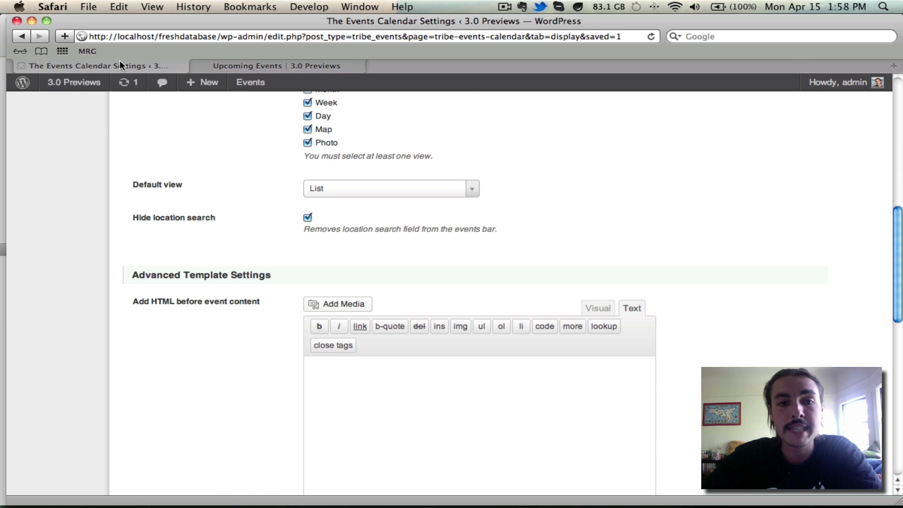
{"action": "left_click", "coordinate": [306, 219]}
{"action": "scroll", "coordinate": [245, 227], "scroll_direction": "down", "scroll_amount": 10}
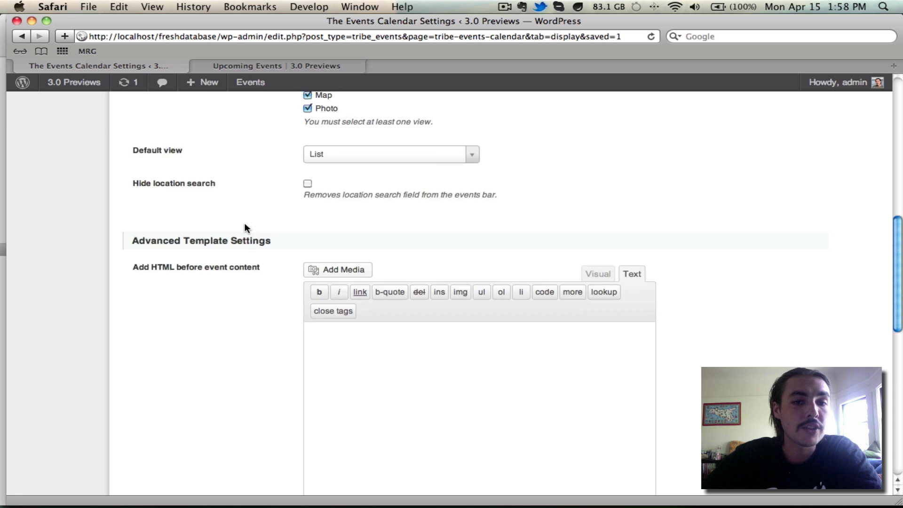
{"action": "left_click", "coordinate": [174, 447]}
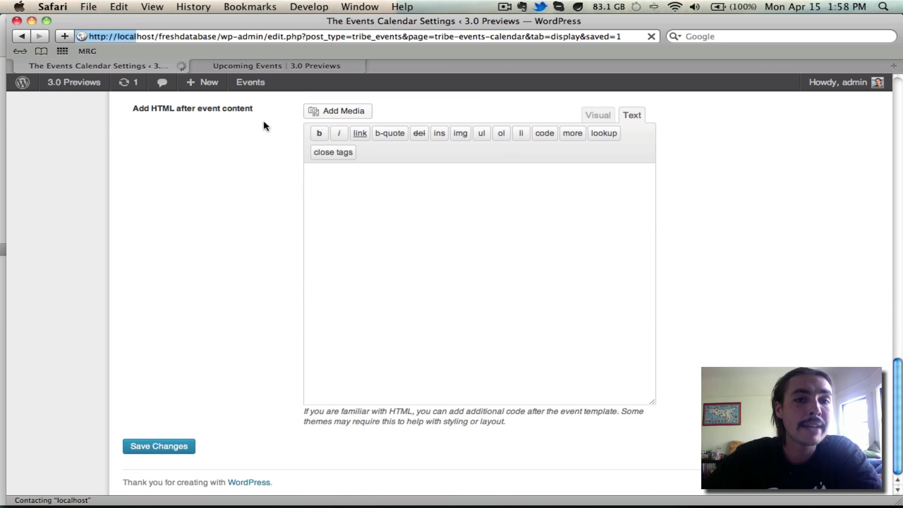
Step: Reload the events page to confirm the Near location field, then return to settings
{"action": "left_click", "coordinate": [300, 66]}
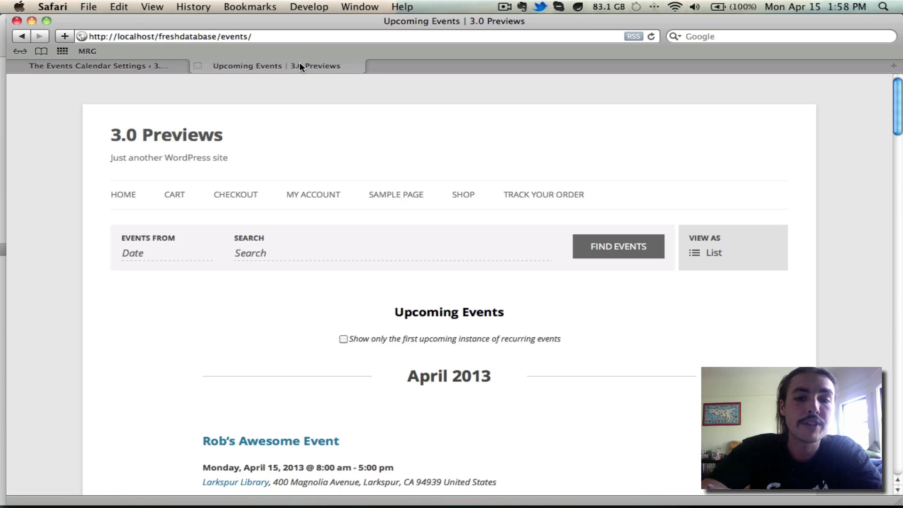
{"action": "key", "text": "super+r"}
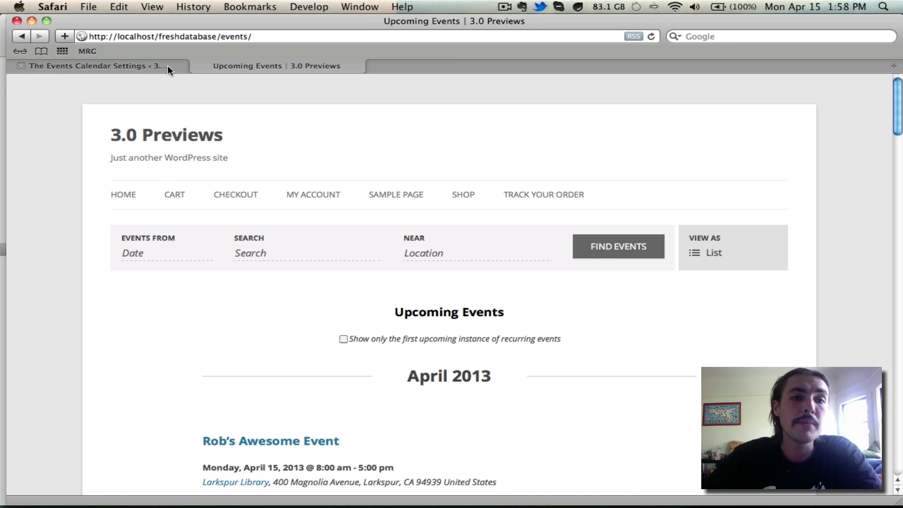
{"action": "left_click", "coordinate": [141, 66]}
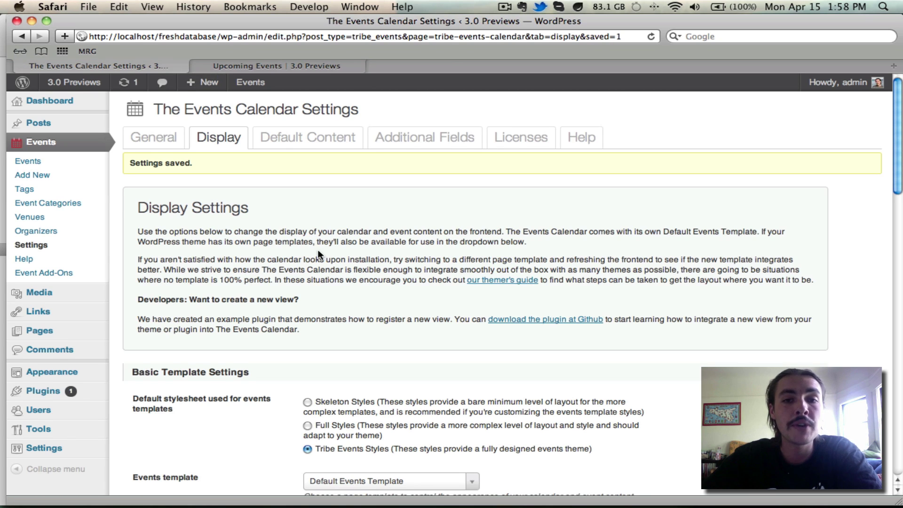
{"action": "scroll", "coordinate": [318, 253], "scroll_direction": "down", "scroll_amount": 4}
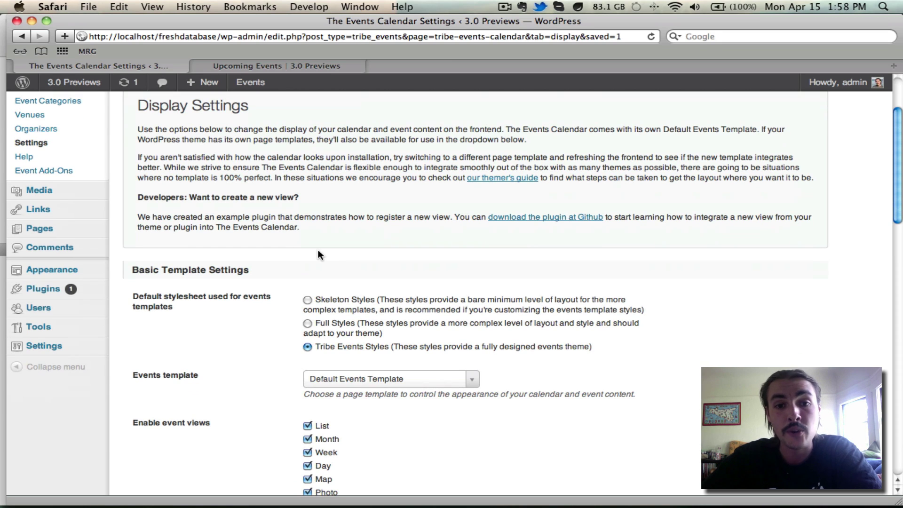
{"action": "scroll", "coordinate": [317, 251], "scroll_direction": "down", "scroll_amount": 10}
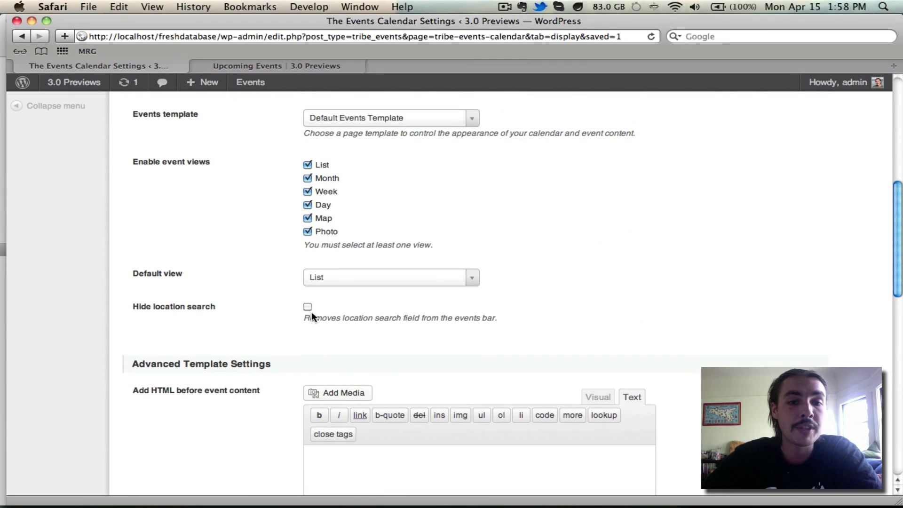